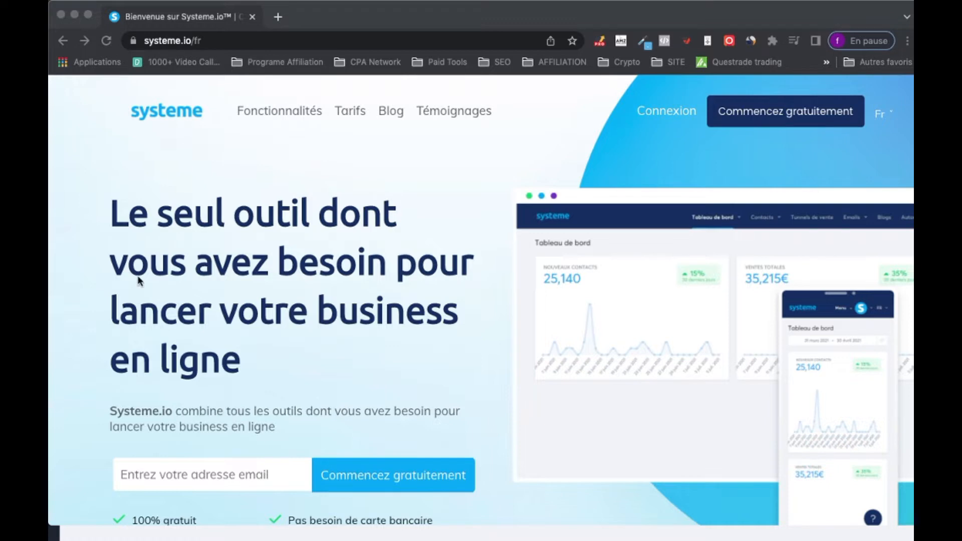
# Step: Log in to the Systeme.io account from the home page and open the list of courses (Mes formations)
pyautogui.scroll(-3, 139, 280)
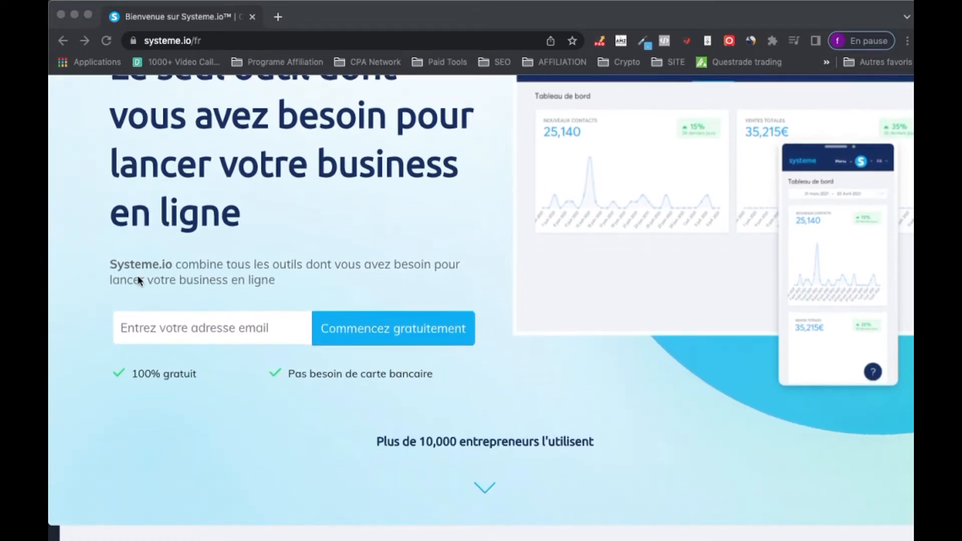
pyautogui.scroll(3, 139, 279)
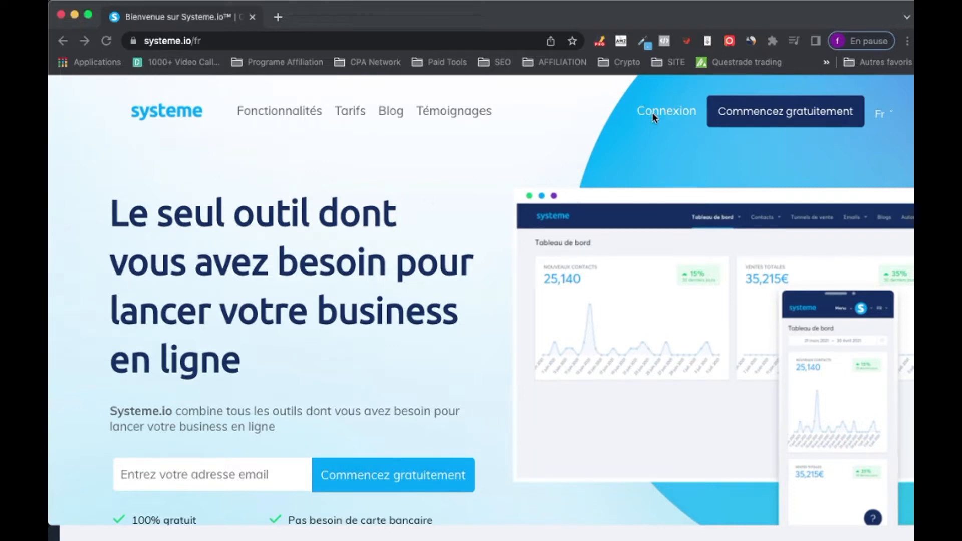
pyautogui.click(652, 113)
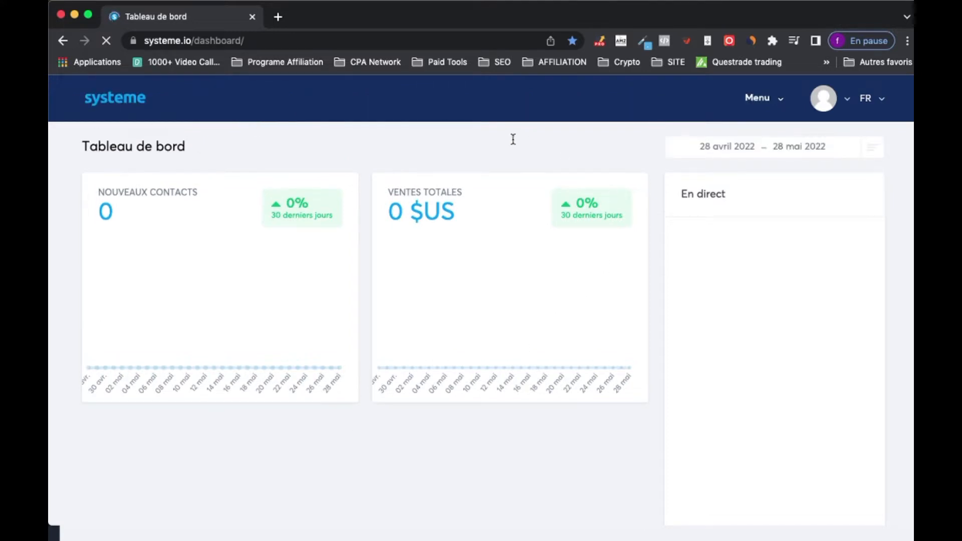
pyautogui.click(780, 102)
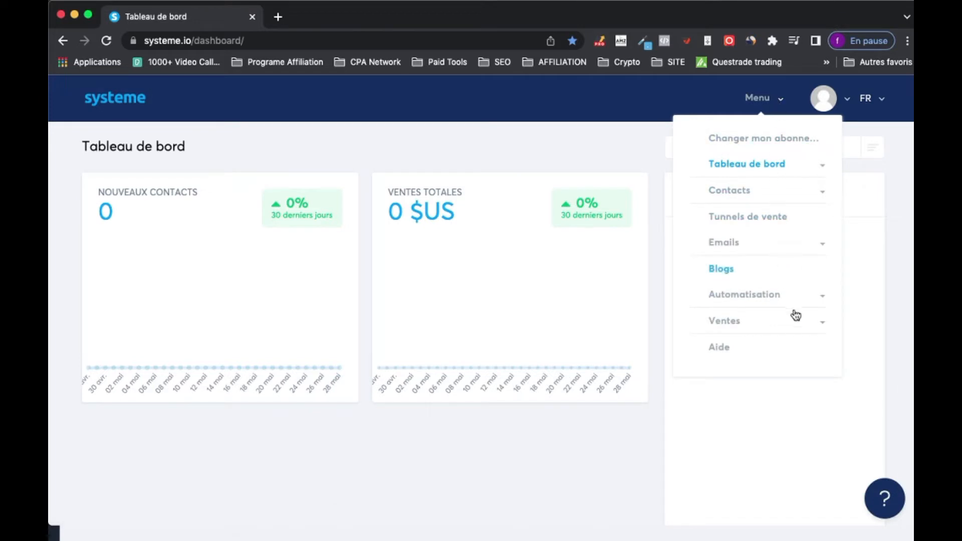
pyautogui.click(802, 326)
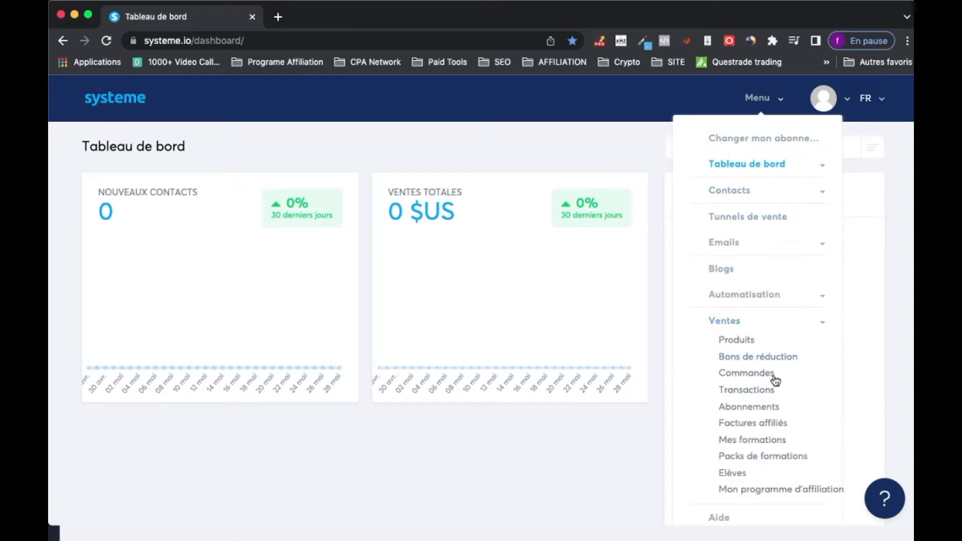
pyautogui.click(750, 441)
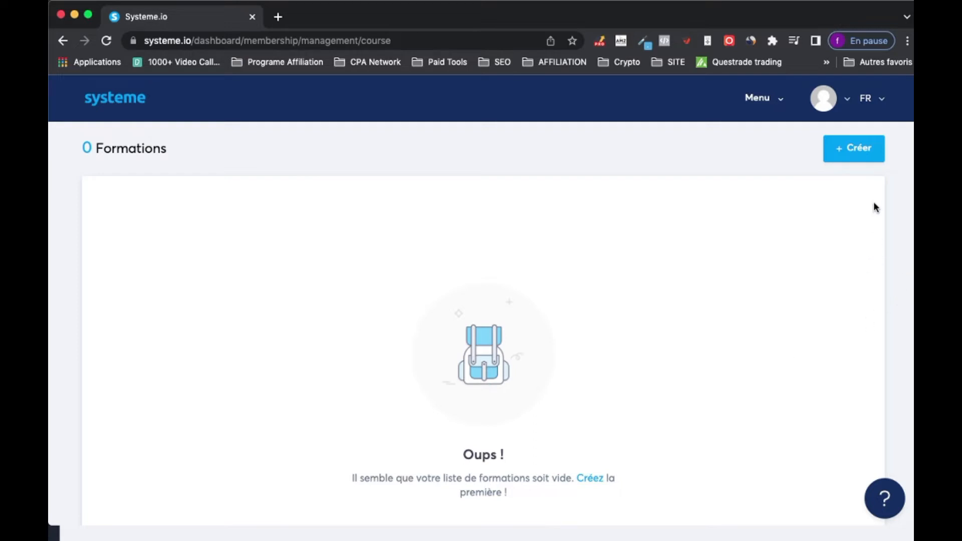
# Step: Start a new course named "Formation Syseme IO" with the description "Je vais vous montré le fonctionnement de systeme Io"
pyautogui.click(854, 157)
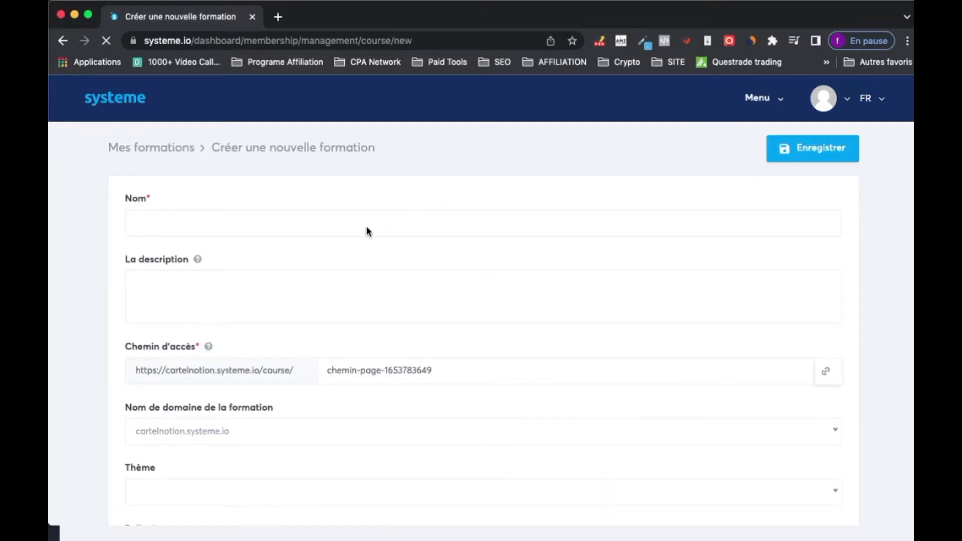
pyautogui.click(369, 219)
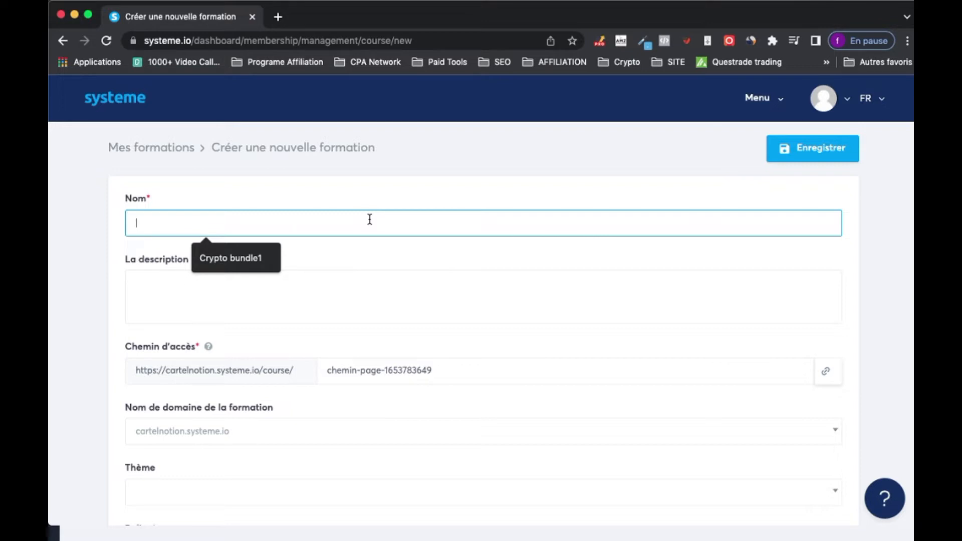
pyautogui.write('f')
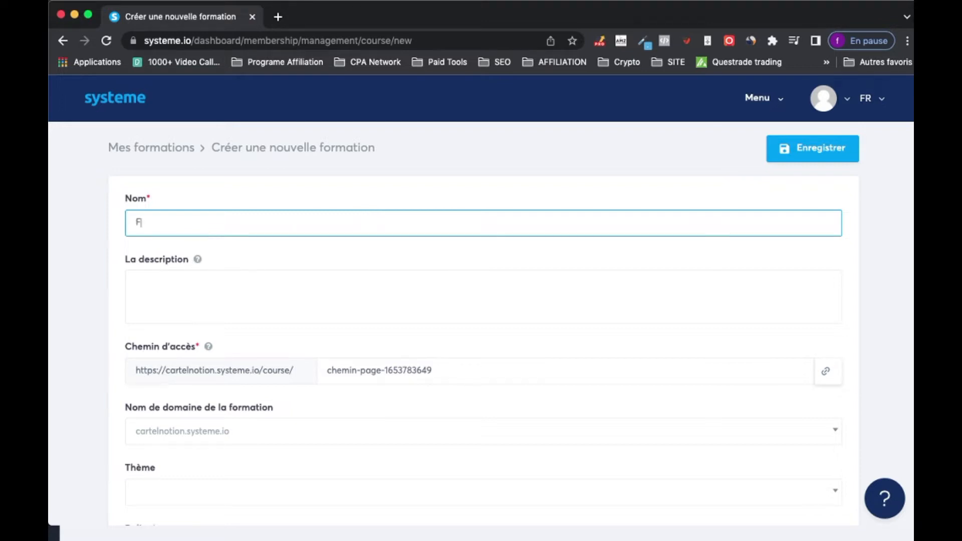
pyautogui.write('ormation Syse')
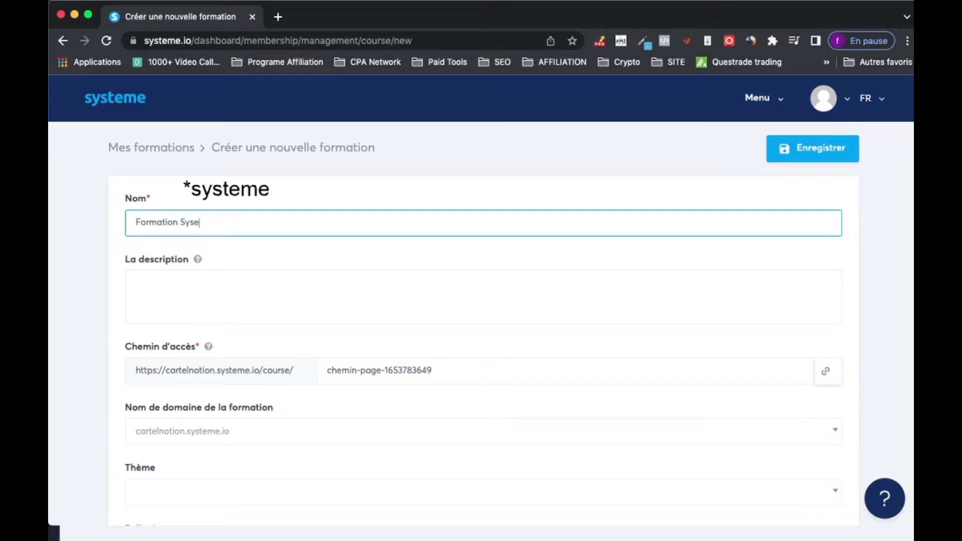
pyautogui.write('me IO')
pyautogui.click(378, 296)
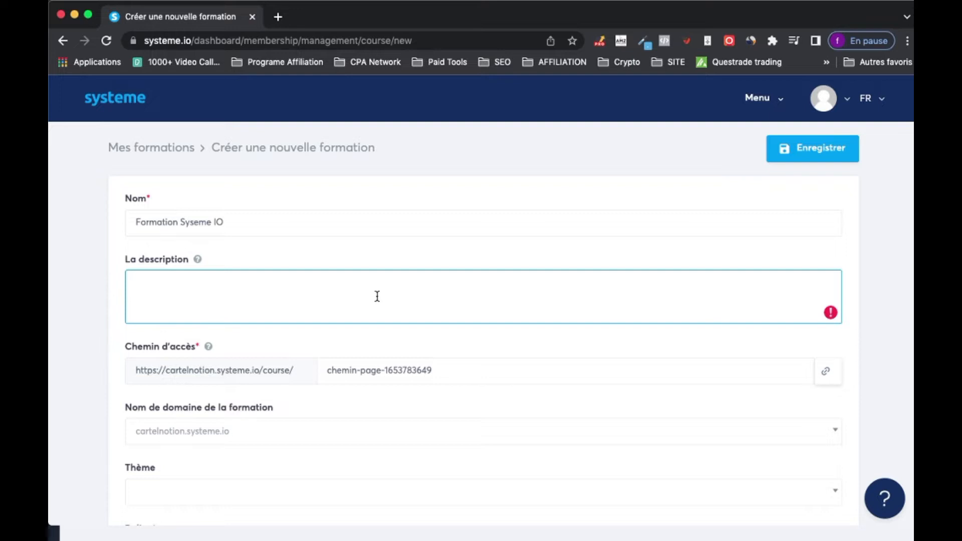
pyautogui.write('Je vais vous montré le fonctionne')
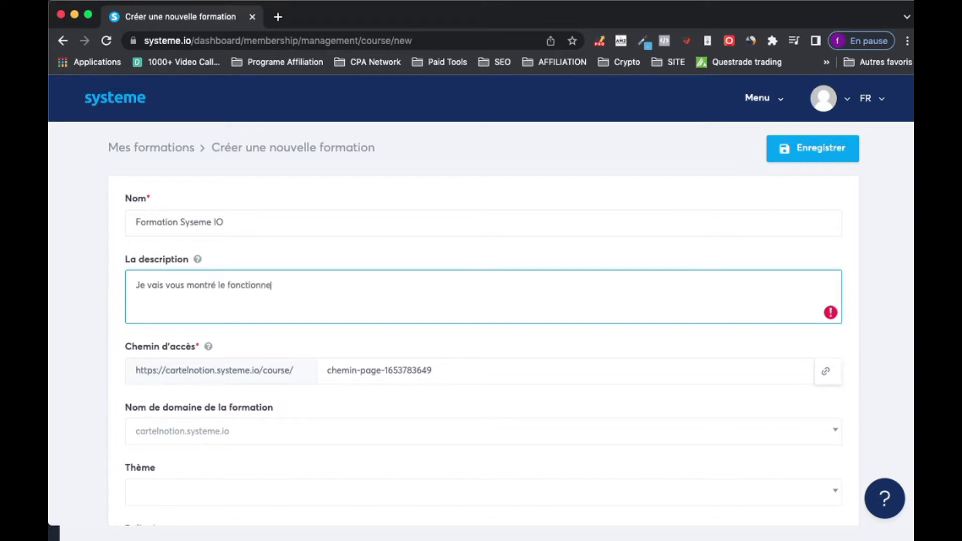
pyautogui.write('ment de systeme Io')
# Step: Review the course's remaining settings, including the available themes, and save the new course without choosing a theme
pyautogui.scroll(-3, 181, 276)
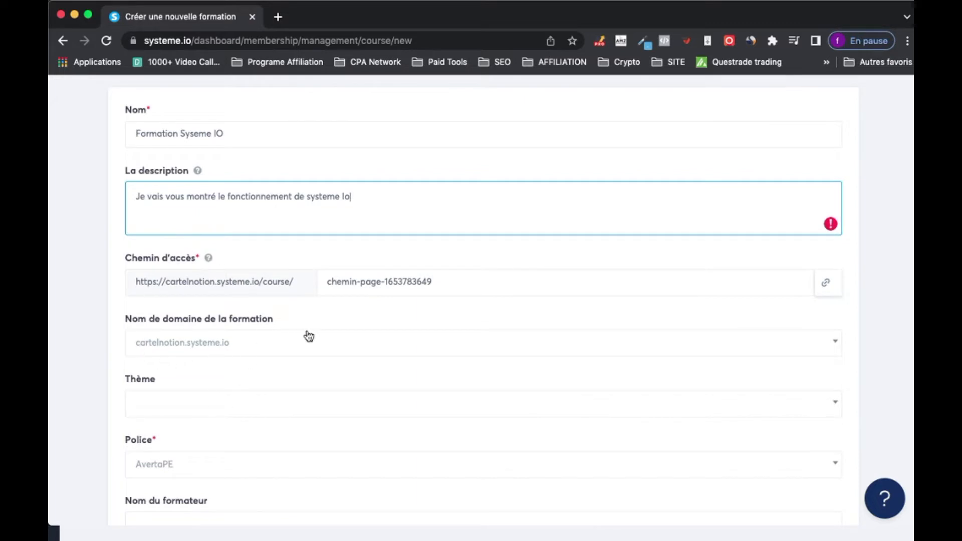
pyautogui.scroll(-9, 191, 417)
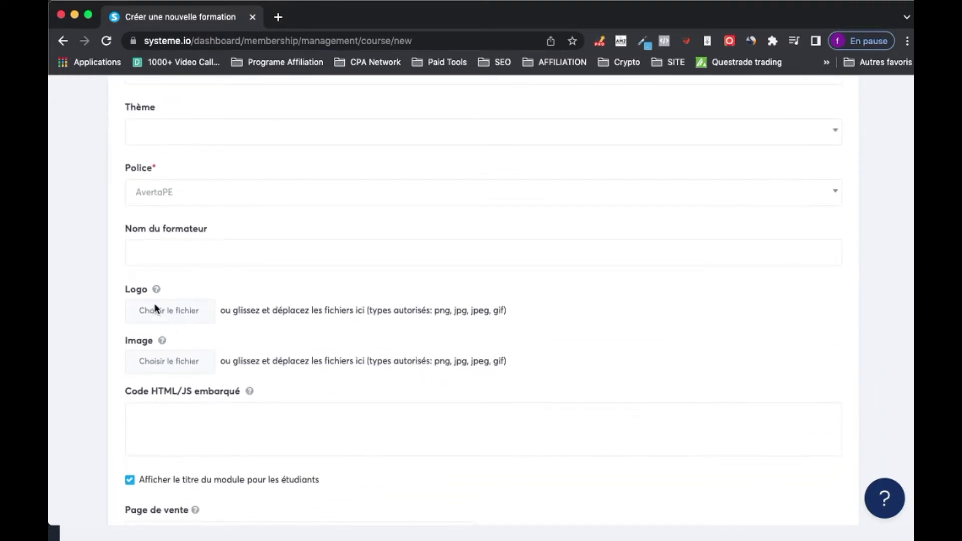
pyautogui.click(169, 258)
pyautogui.scroll(3, 172, 245)
pyautogui.click(176, 249)
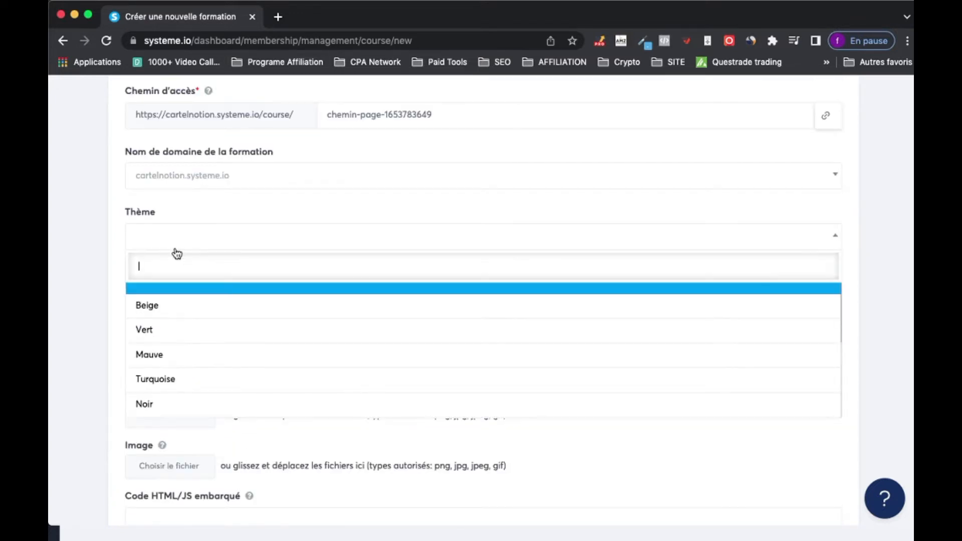
pyautogui.click(115, 224)
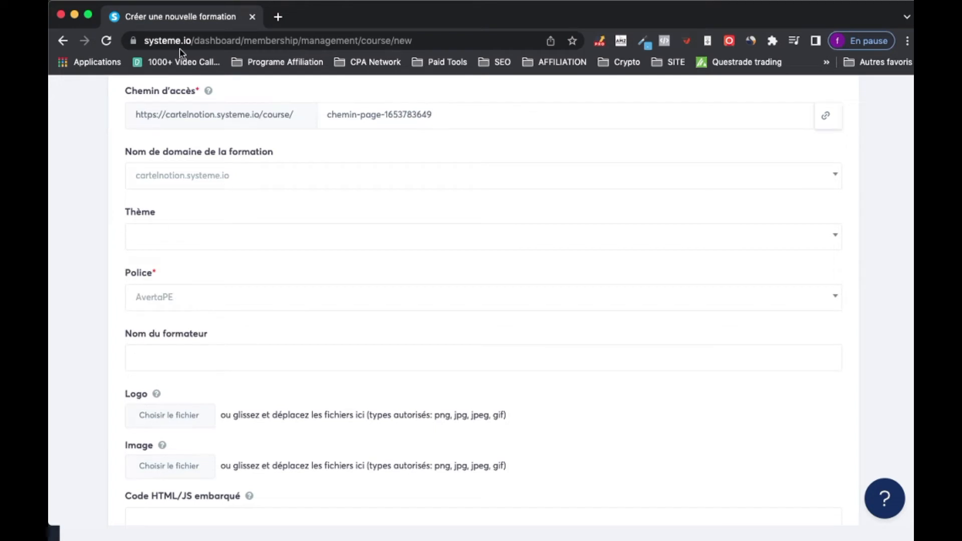
pyautogui.scroll(-3, 133, 361)
pyautogui.scroll(8, 134, 361)
pyautogui.click(784, 153)
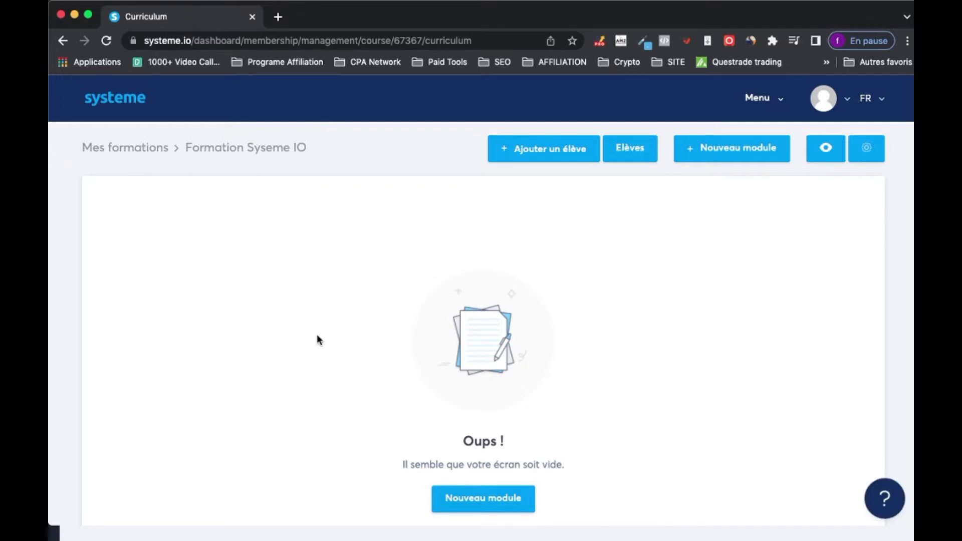
# Step: Create a first module named "Formation video" in the empty course and save it
pyautogui.scroll(-1, 584, 326)
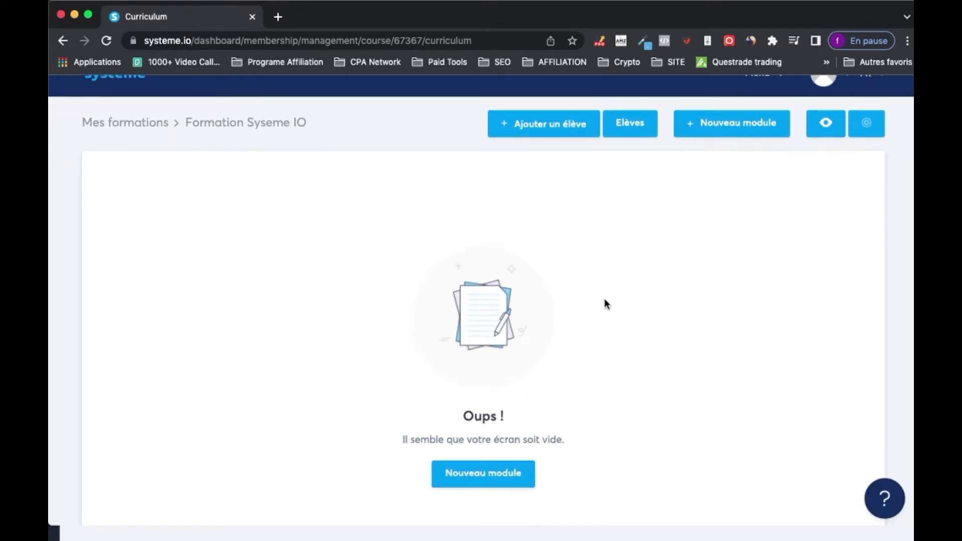
pyautogui.click(499, 475)
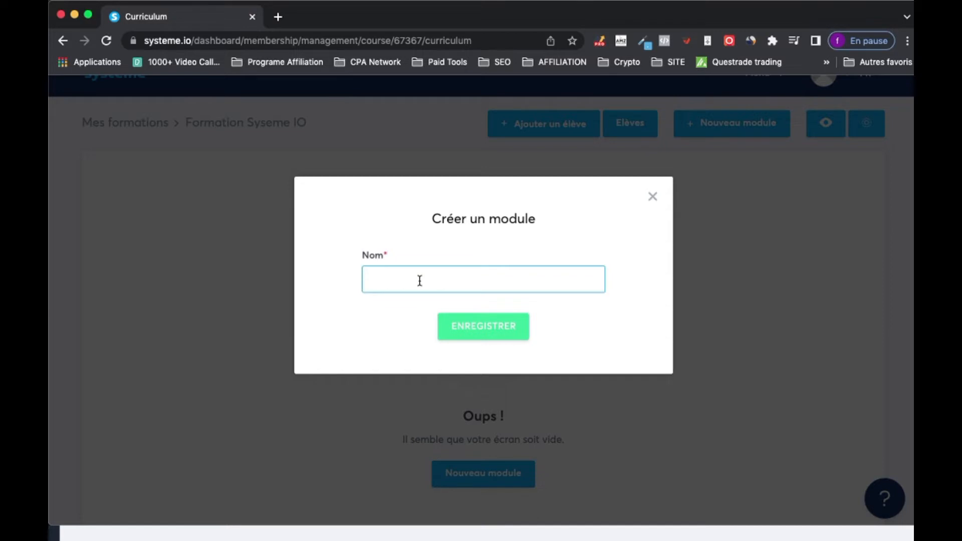
pyautogui.write('D')
pyautogui.write('ormation video')
pyautogui.click(492, 335)
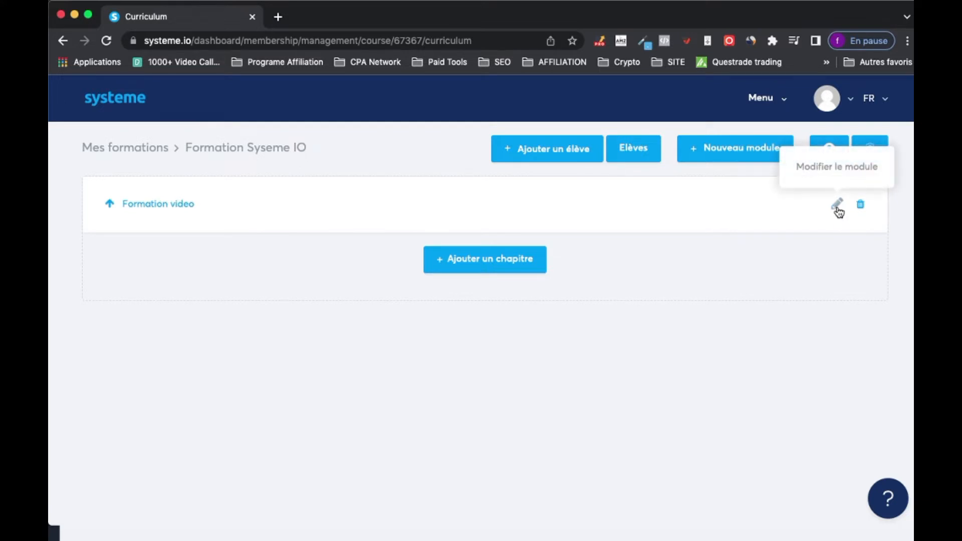
# Step: Rename the "Formation video" module as "Module 1 -Formation video" and save the change
pyautogui.click(837, 205)
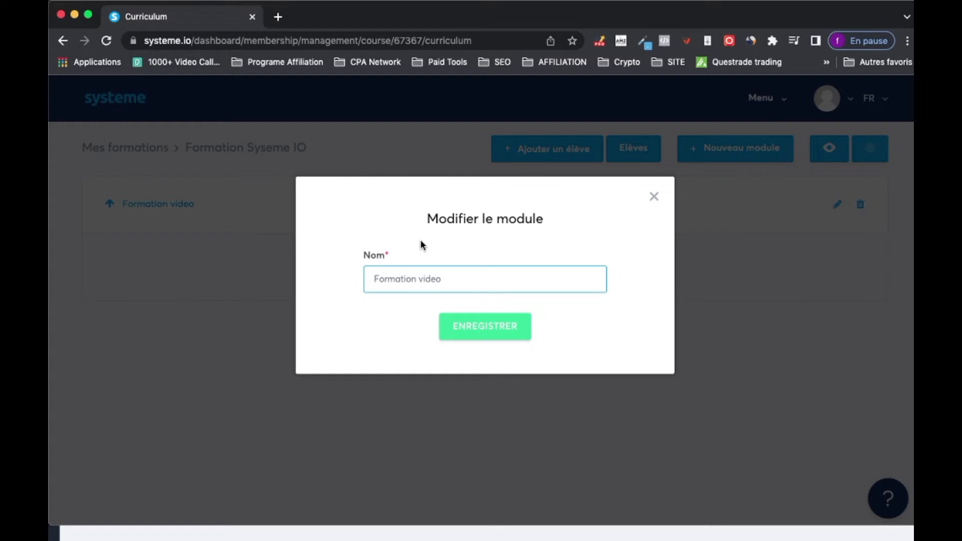
pyautogui.click(372, 279)
pyautogui.write('Module 1')
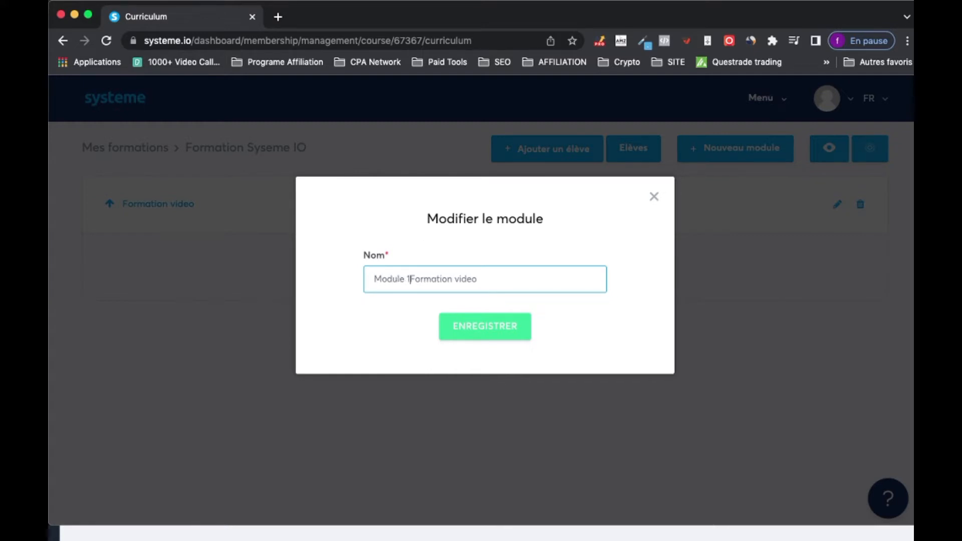
pyautogui.write(' -')
pyautogui.click(462, 324)
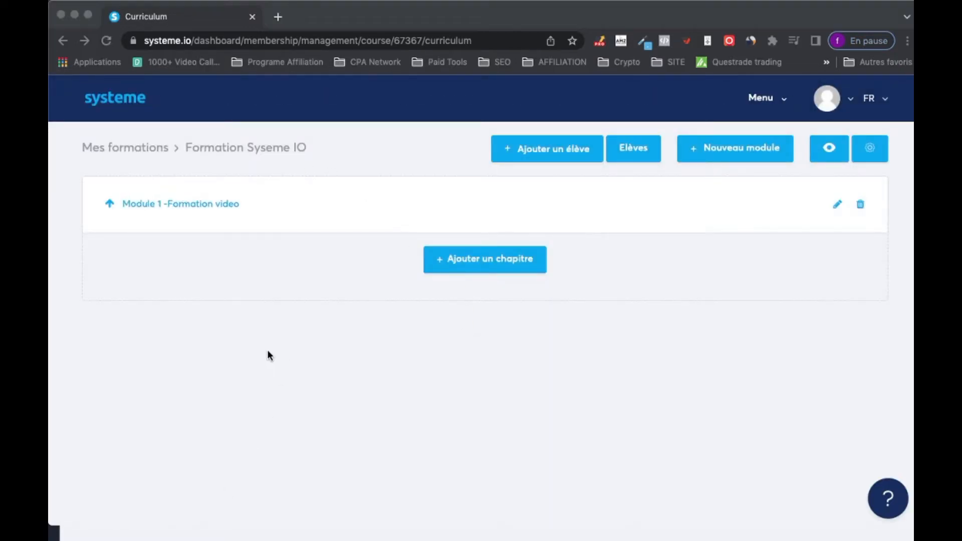
pyautogui.click(268, 351)
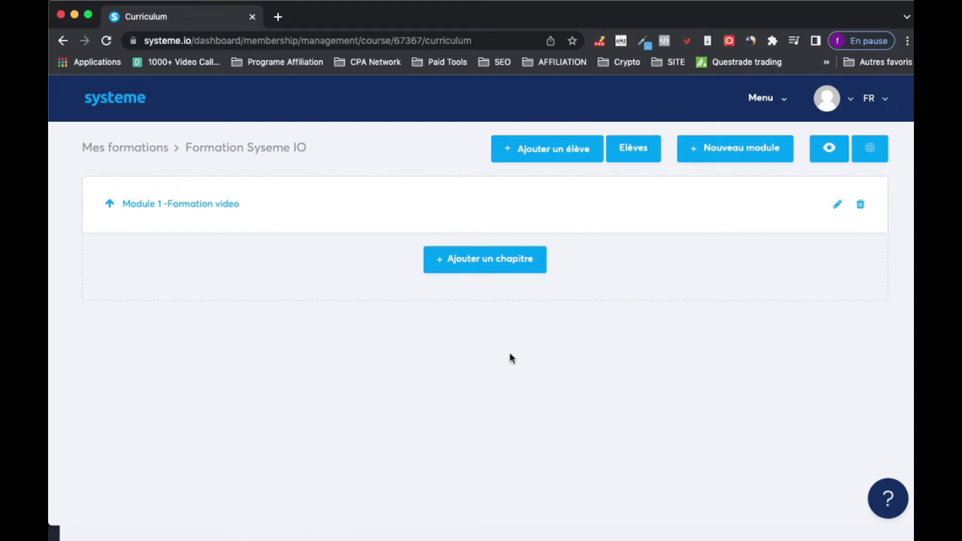
# Step: Start adding a chapter to the "Module 1 -Formation video" module and choose the video page type for it
pyautogui.click(485, 262)
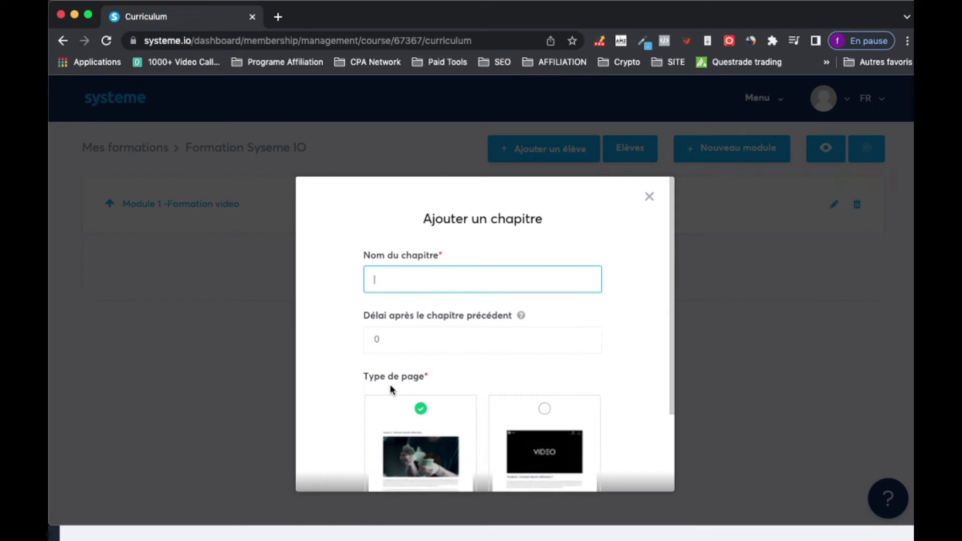
pyautogui.scroll(-3, 432, 357)
pyautogui.moveTo(386, 349)
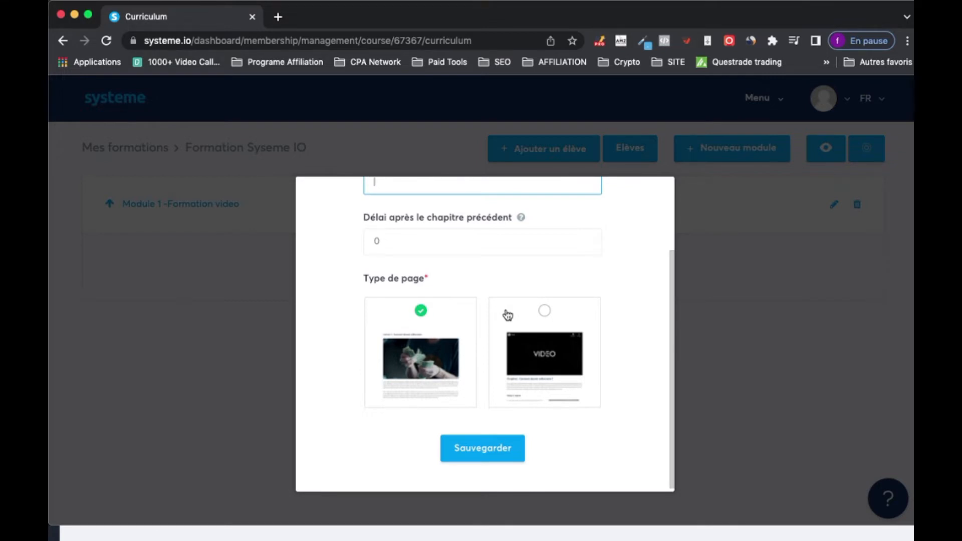
pyautogui.click(535, 314)
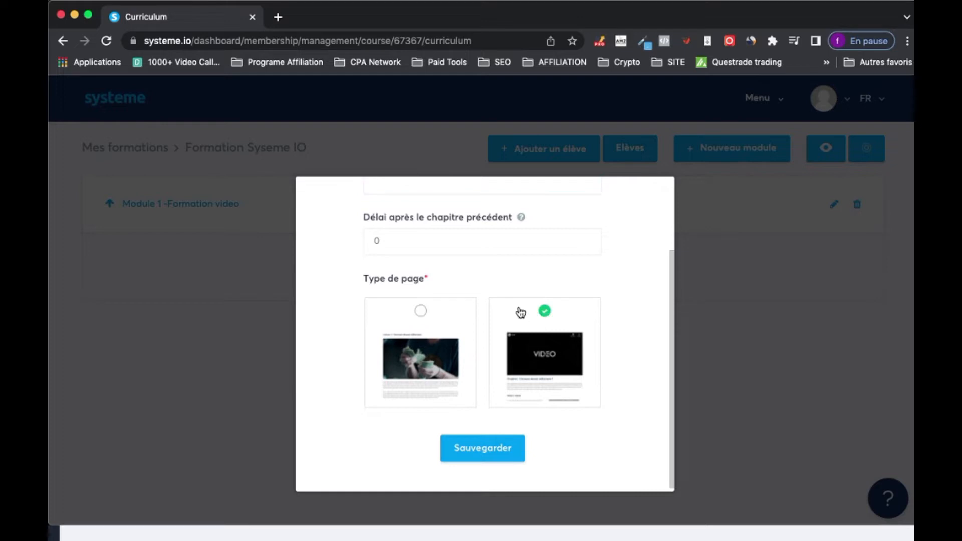
pyautogui.scroll(3, 495, 293)
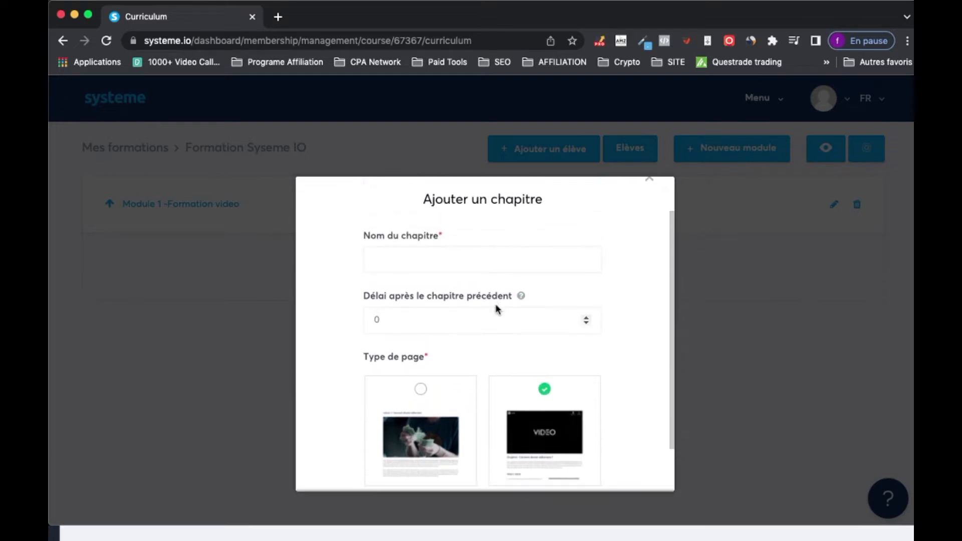
# Step: Name the new chapter "Formation crypto", keep its delay after the previous chapter at 0, and save it
pyautogui.click(488, 257)
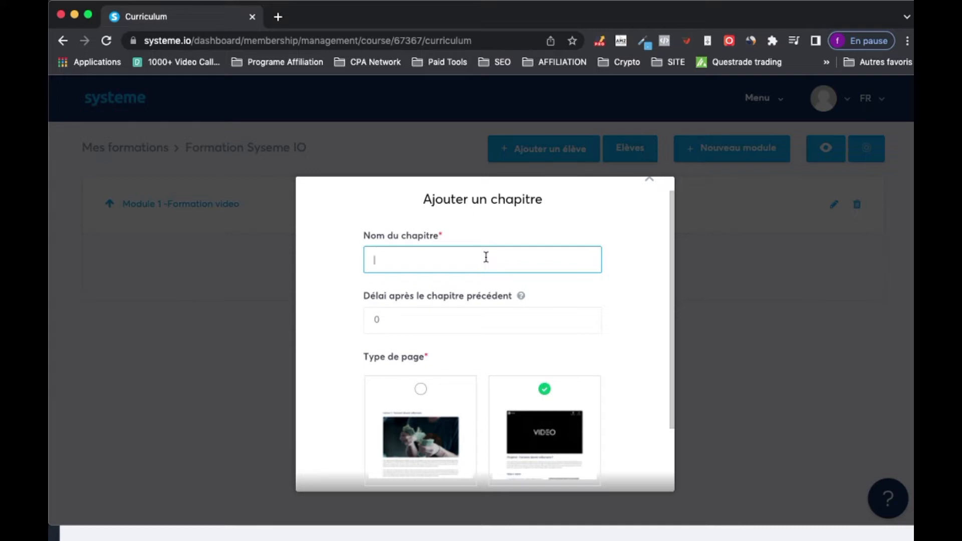
pyautogui.write('Formation crypto')
pyautogui.click(425, 332)
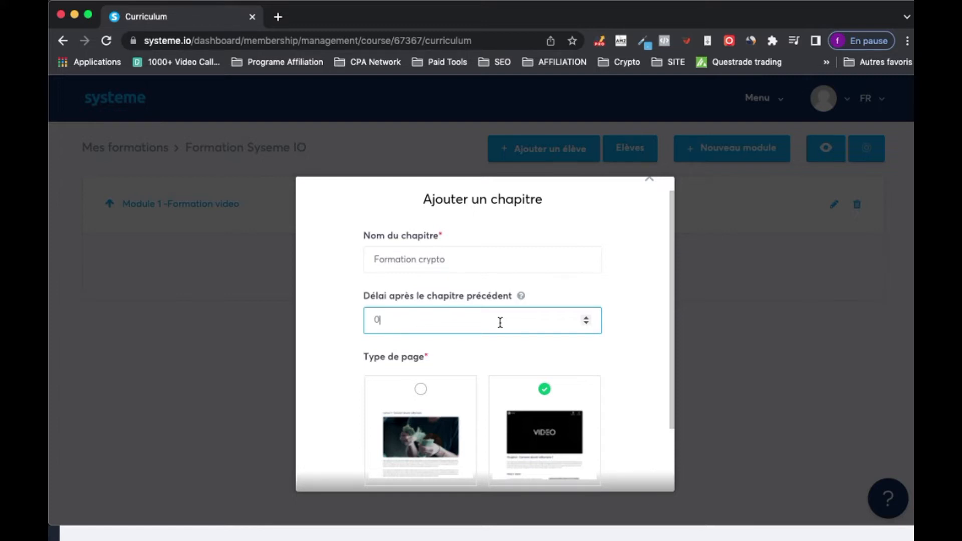
pyautogui.scroll(-3, 453, 307)
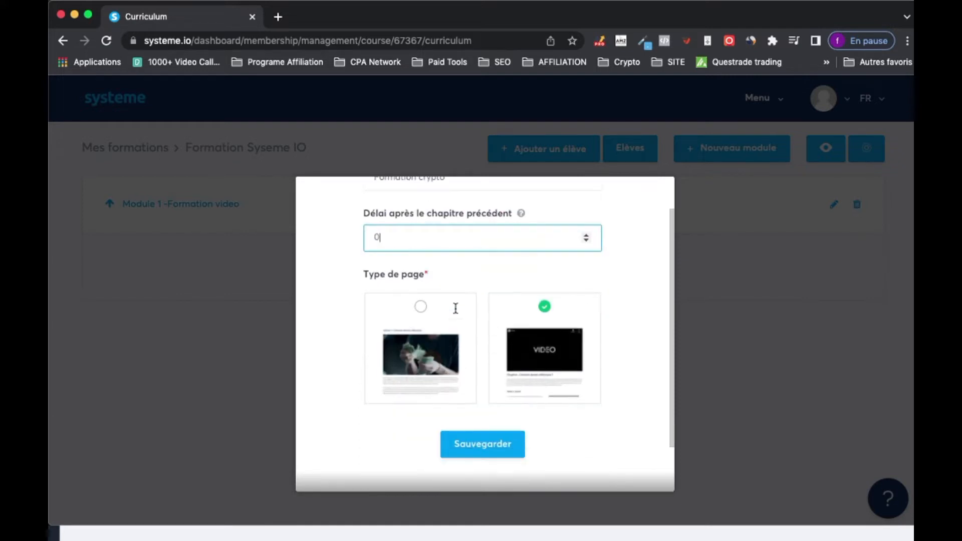
pyautogui.scroll(4, 436, 314)
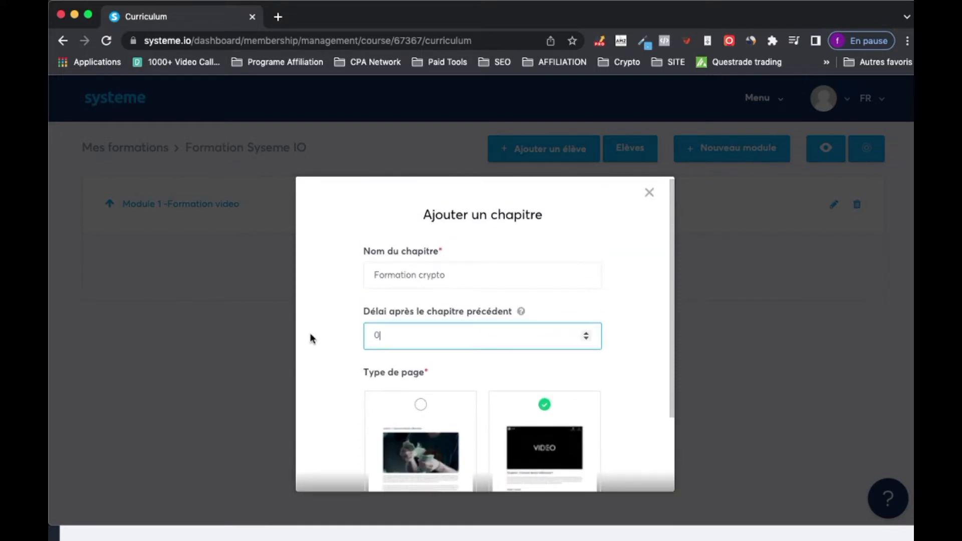
pyautogui.scroll(-3, 311, 338)
pyautogui.scroll(3, 310, 339)
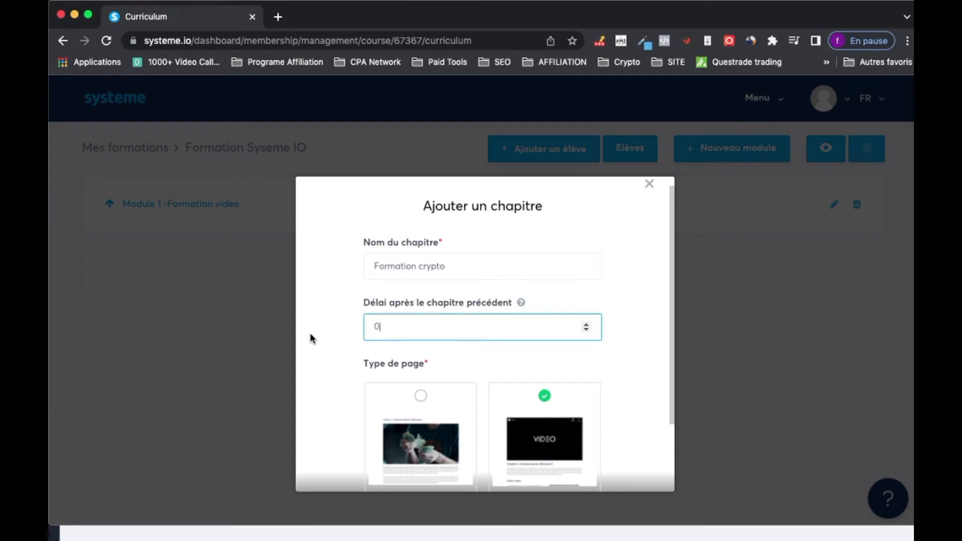
pyautogui.scroll(-3, 311, 336)
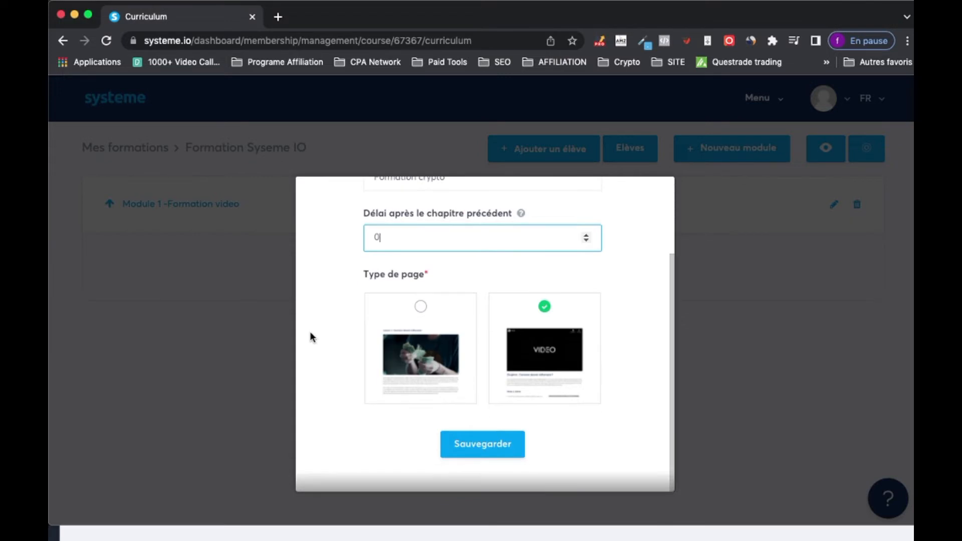
pyautogui.click(466, 456)
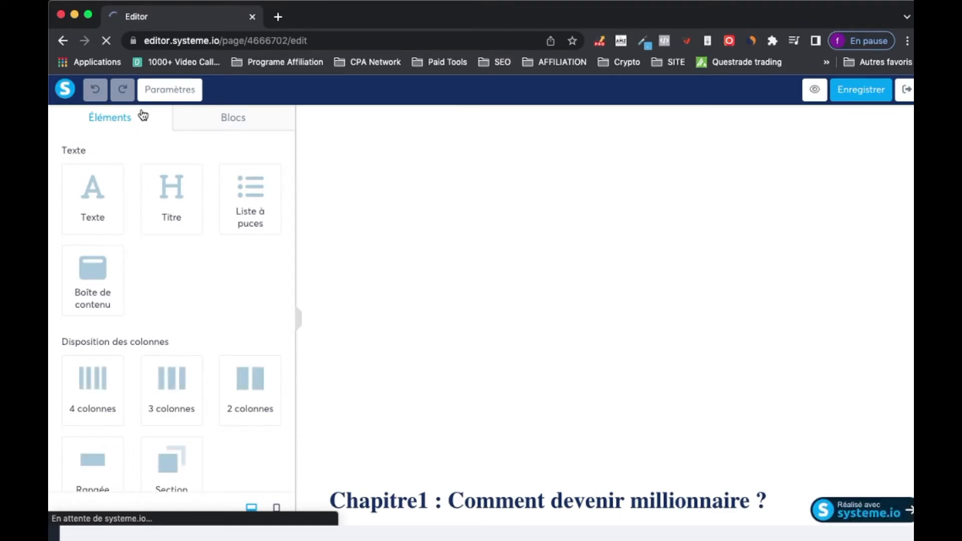
# Step: Look through the page editor's element library, from text and column layouts to media, social and other elements
pyautogui.scroll(-4, 134, 369)
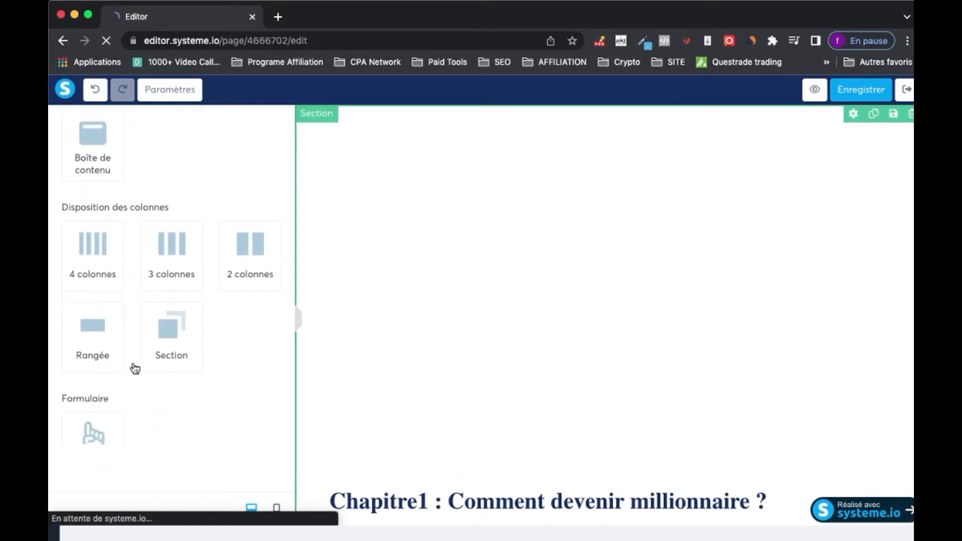
pyautogui.scroll(4, 133, 369)
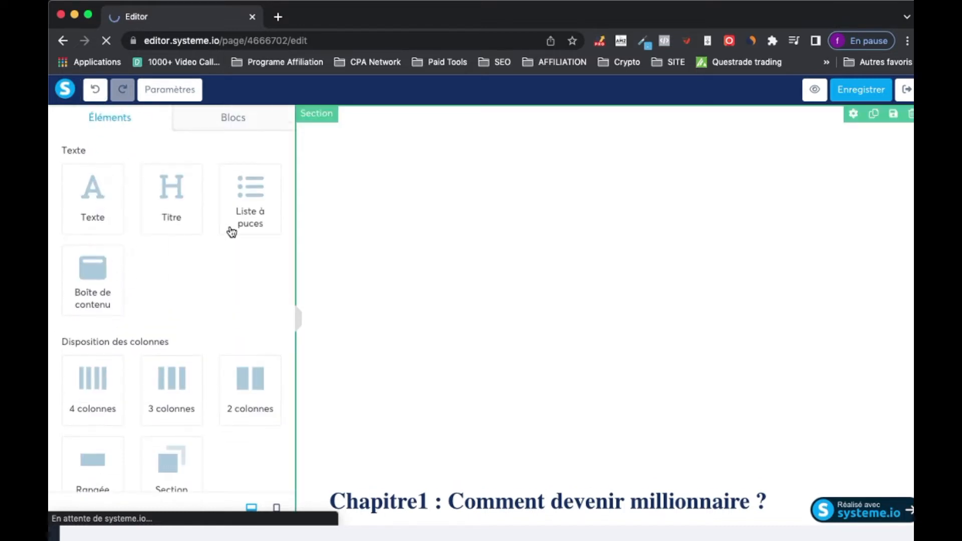
pyautogui.scroll(-5, 143, 294)
pyautogui.scroll(-4, 147, 294)
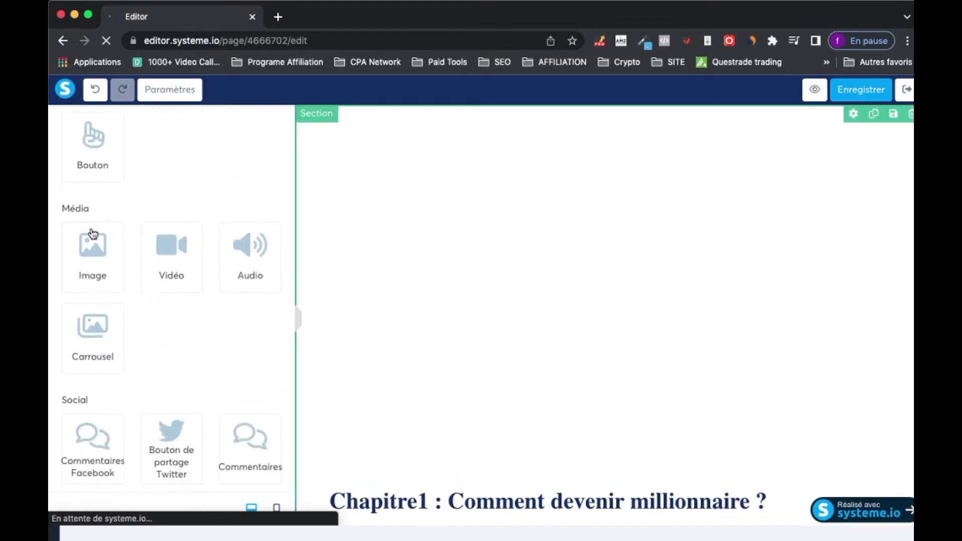
pyautogui.scroll(-5, 195, 334)
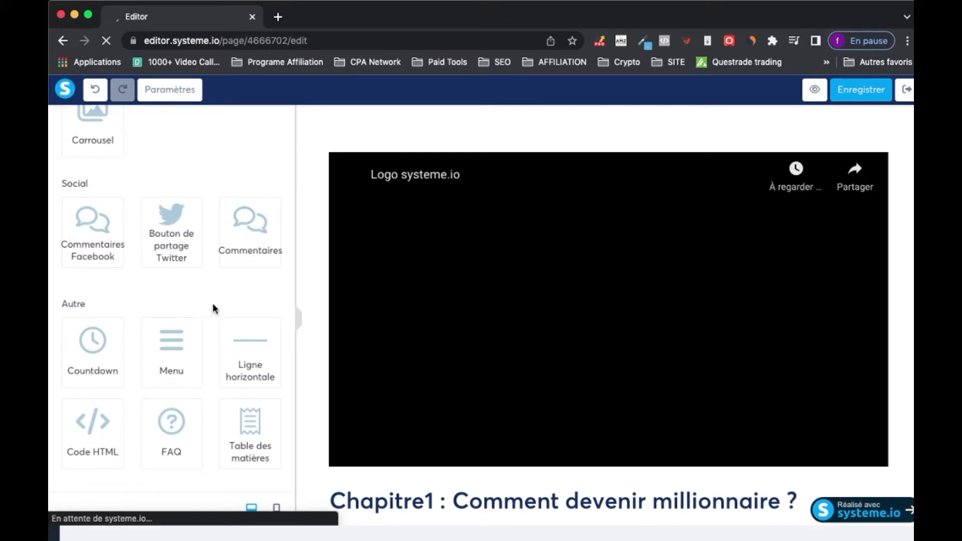
pyautogui.scroll(-1, 198, 311)
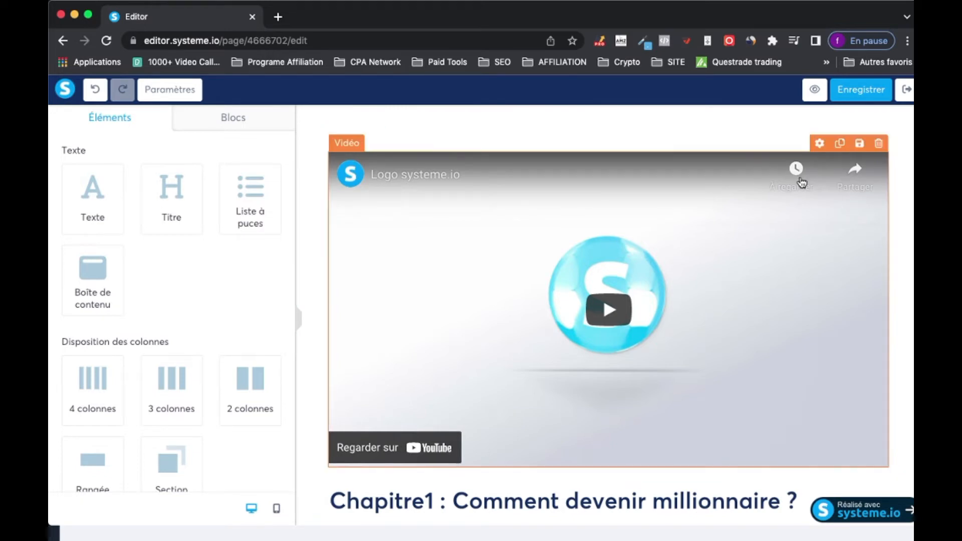
# Step: Open the settings of the chapter page's video element and set its video type to "Envoyer un fichier"
pyautogui.click(819, 144)
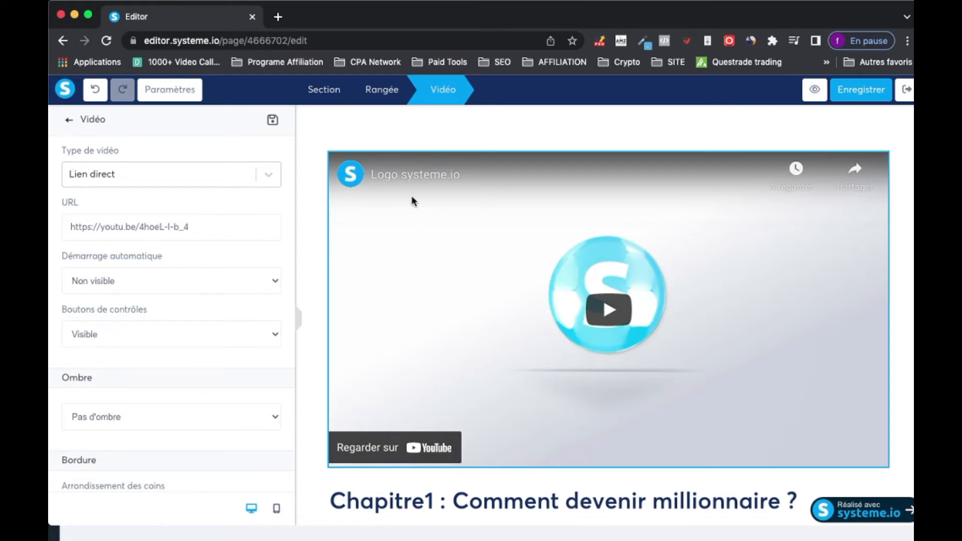
pyautogui.click(269, 177)
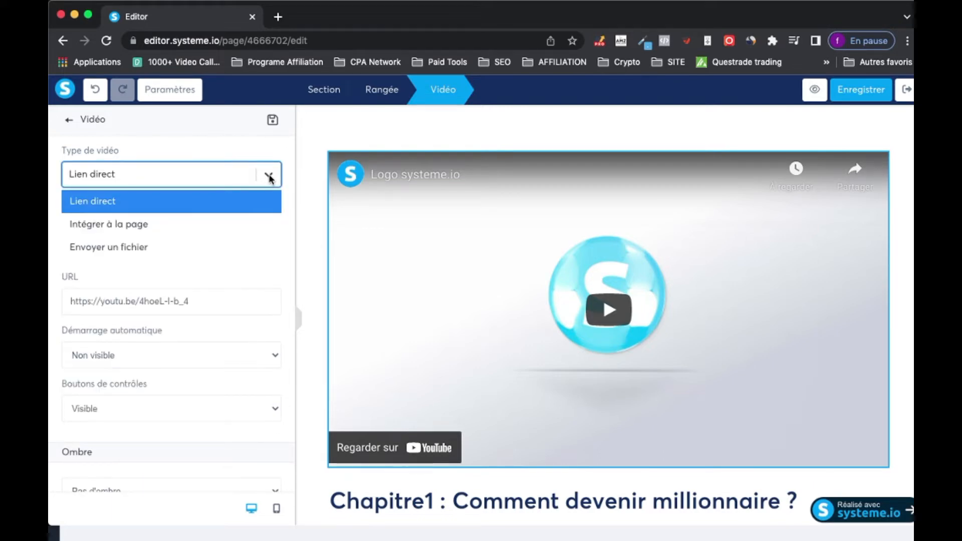
pyautogui.click(125, 224)
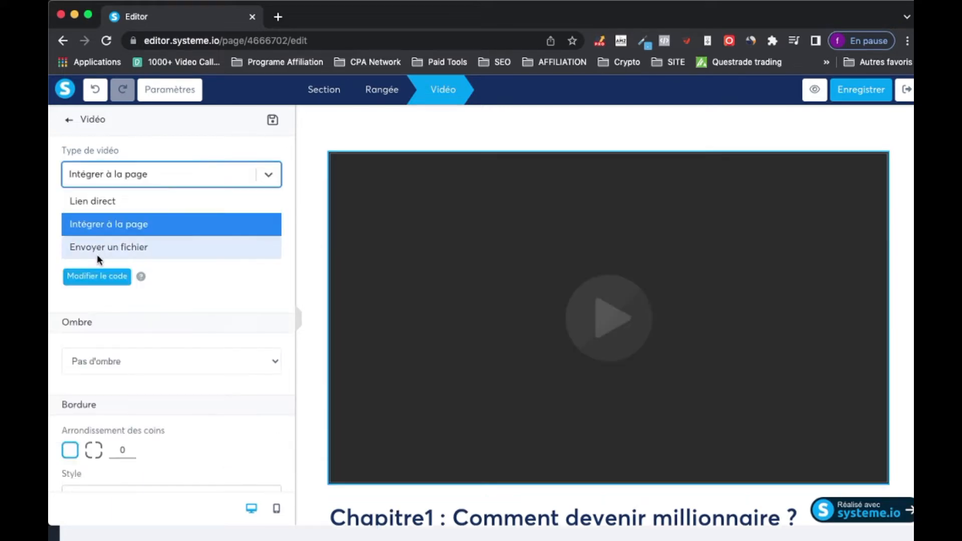
pyautogui.click(98, 254)
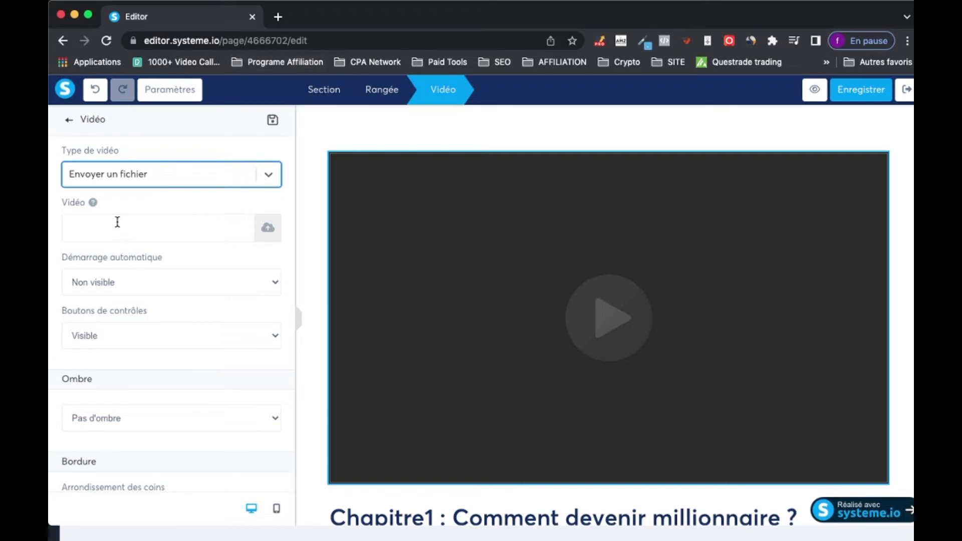
# Step: Insert the already uploaded video 1-0-WhatIsCryptocurrency.mp4 into the video element
pyautogui.click(267, 227)
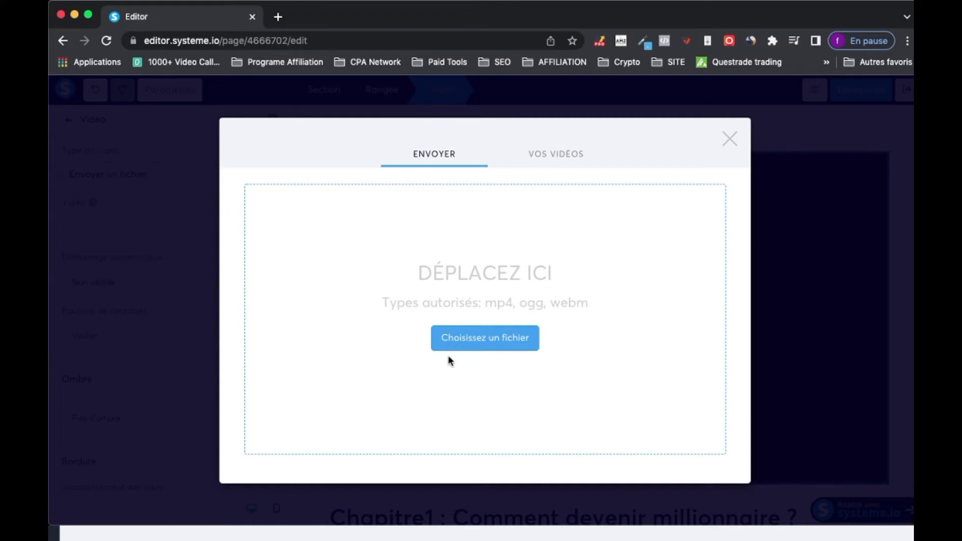
pyautogui.click(544, 167)
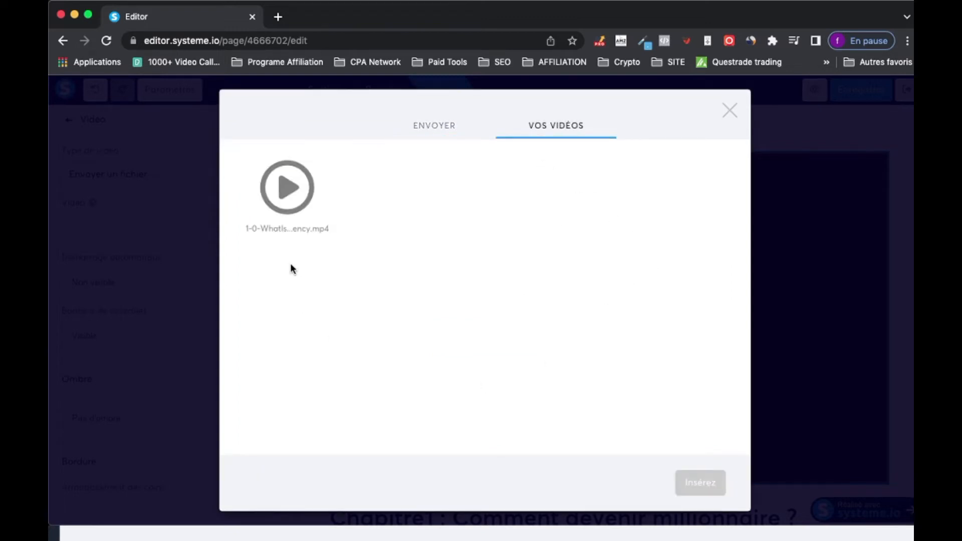
pyautogui.click(286, 200)
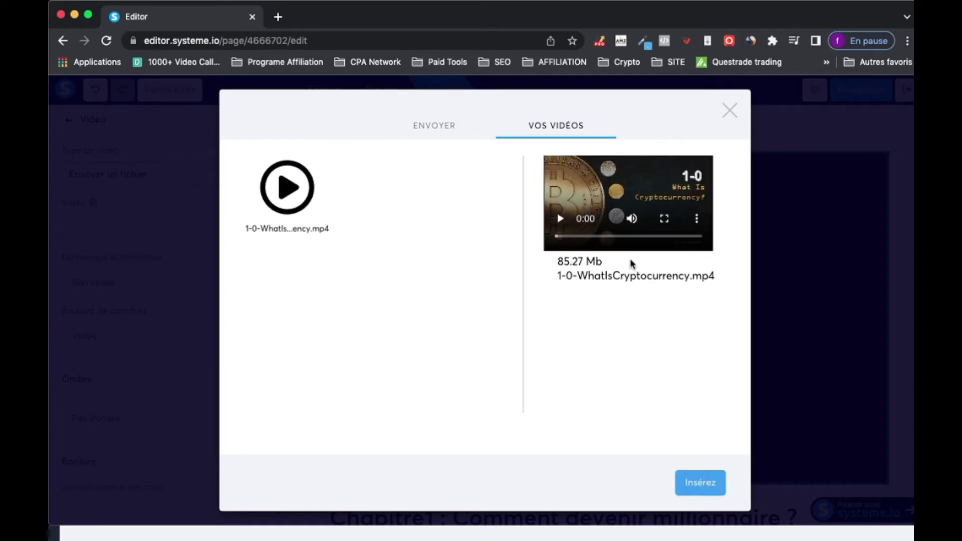
pyautogui.click(693, 482)
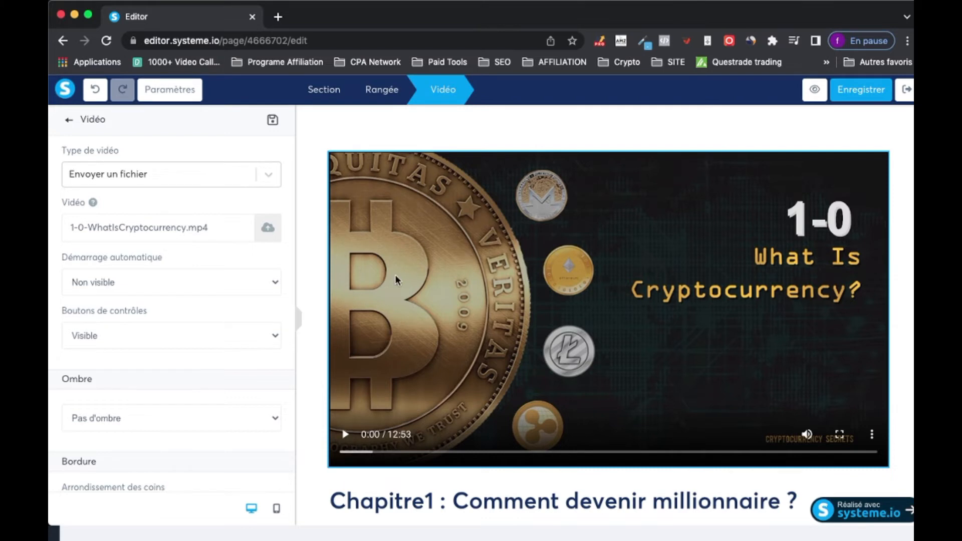
# Step: Move the "Chapitre1 : Comment devenir millionnaire ?" title from below the video to above it
pyautogui.scroll(-1, 396, 282)
pyautogui.scroll(-1, 418, 432)
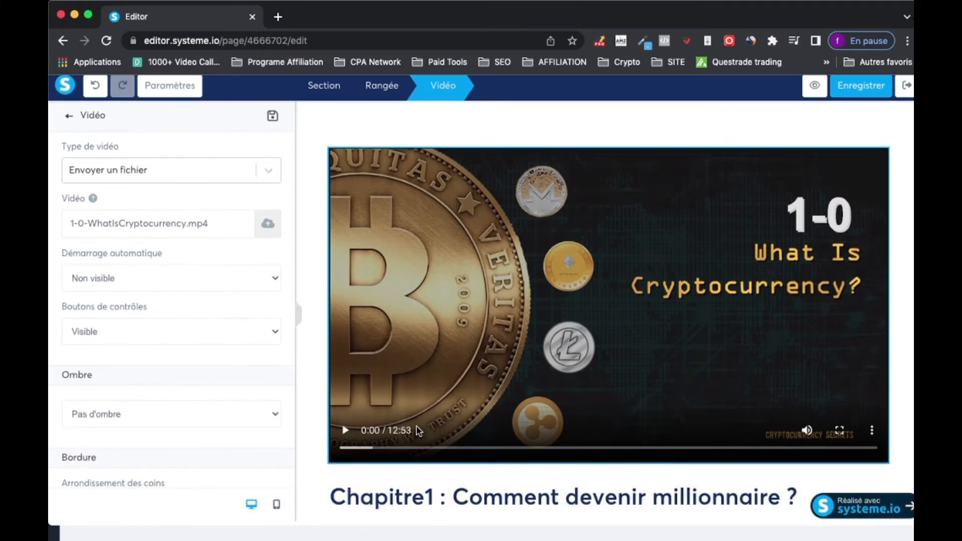
pyautogui.click(395, 501)
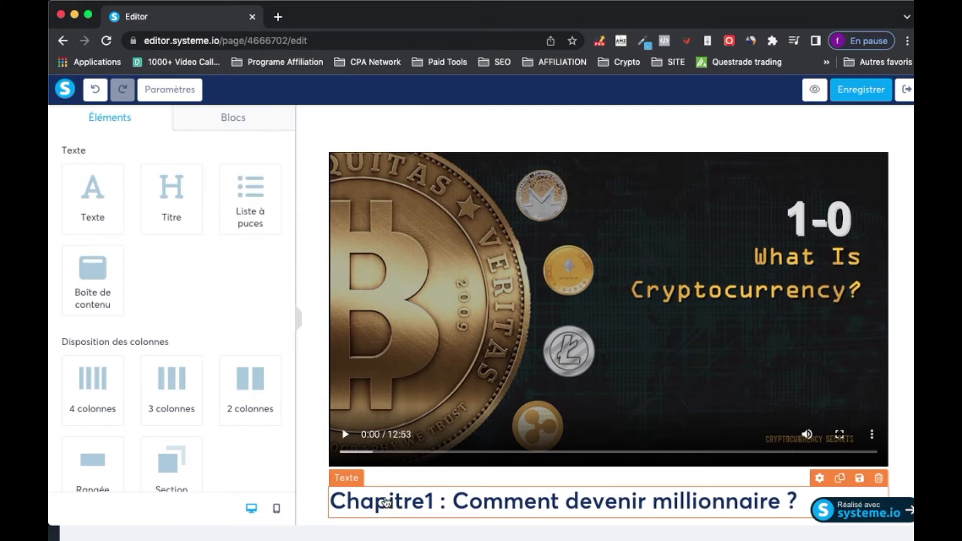
pyautogui.moveTo(386, 501); pyautogui.dragTo(346, 141)
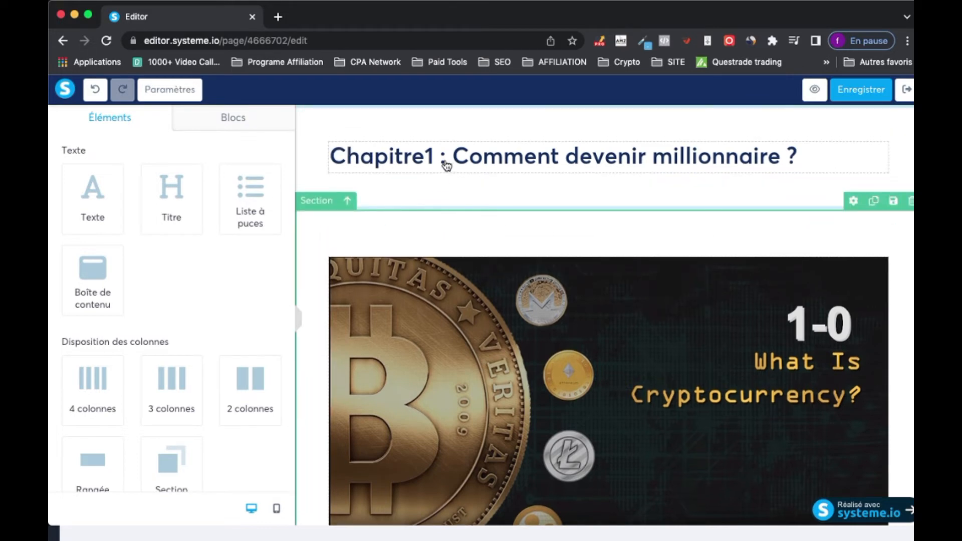
pyautogui.moveTo(446, 165); pyautogui.dragTo(410, 314)
pyautogui.moveTo(418, 260); pyautogui.dragTo(401, 336)
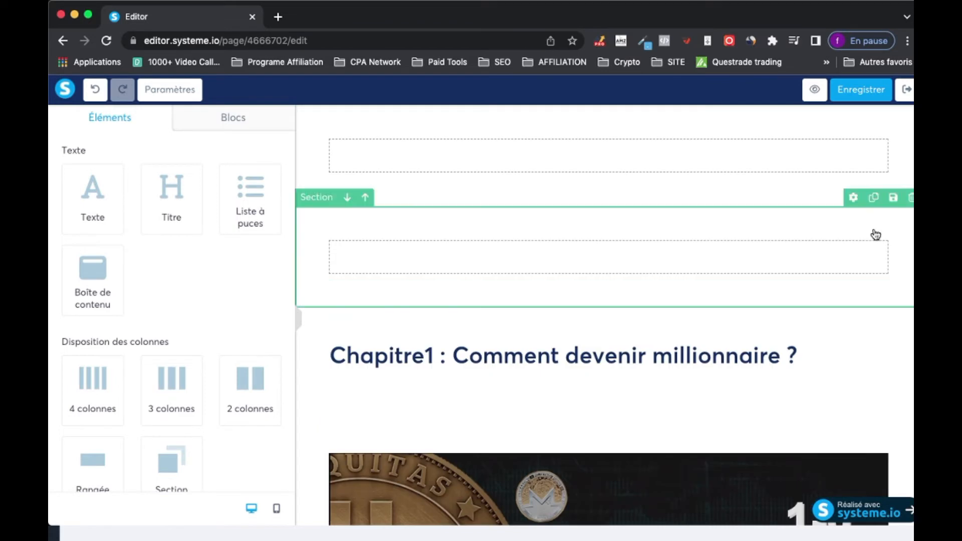
# Step: Delete the two empty sections above the chapter title and confirm each deletion
pyautogui.click(911, 114)
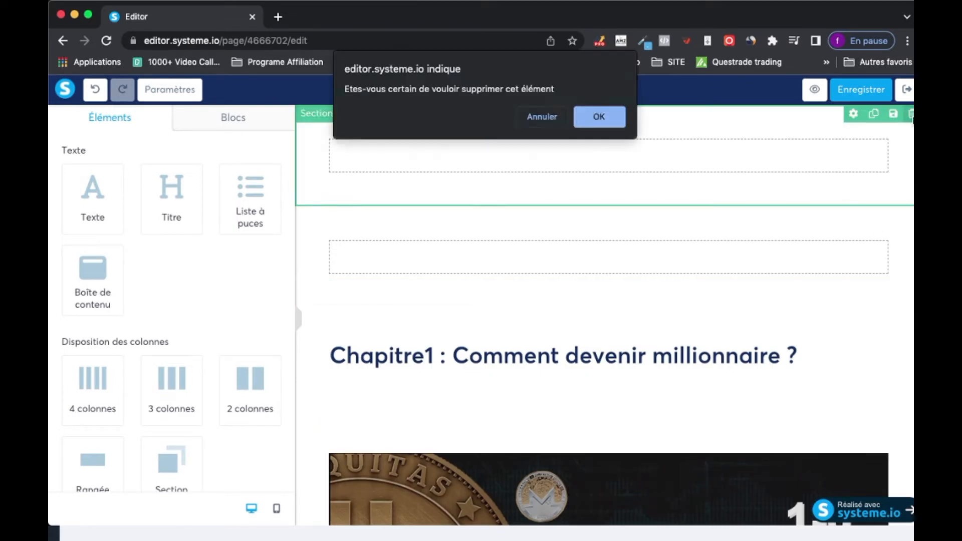
pyautogui.click(595, 118)
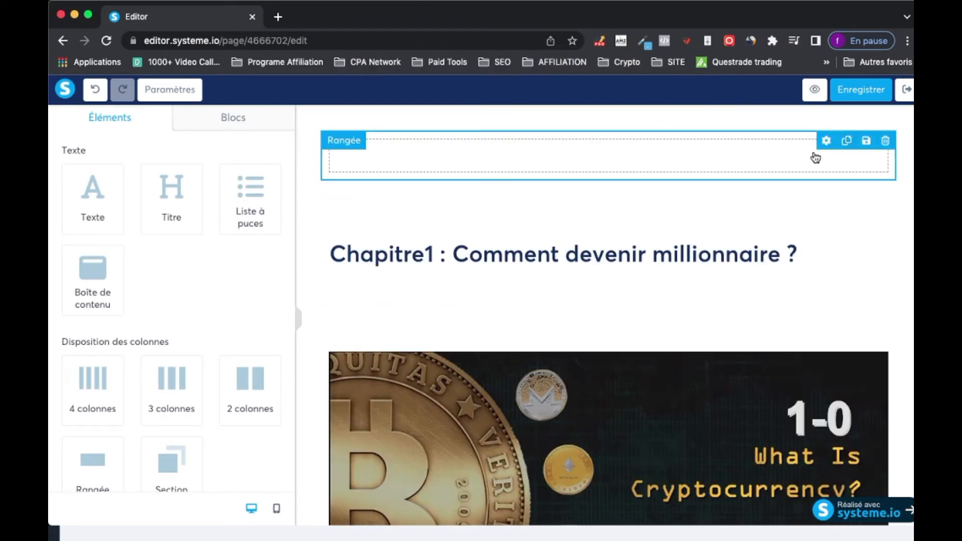
pyautogui.click(911, 114)
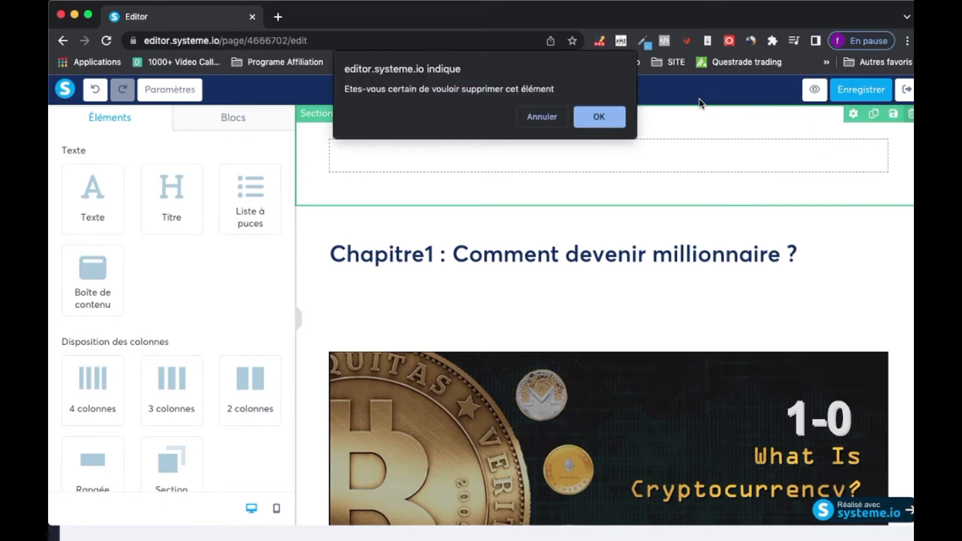
pyautogui.click(596, 116)
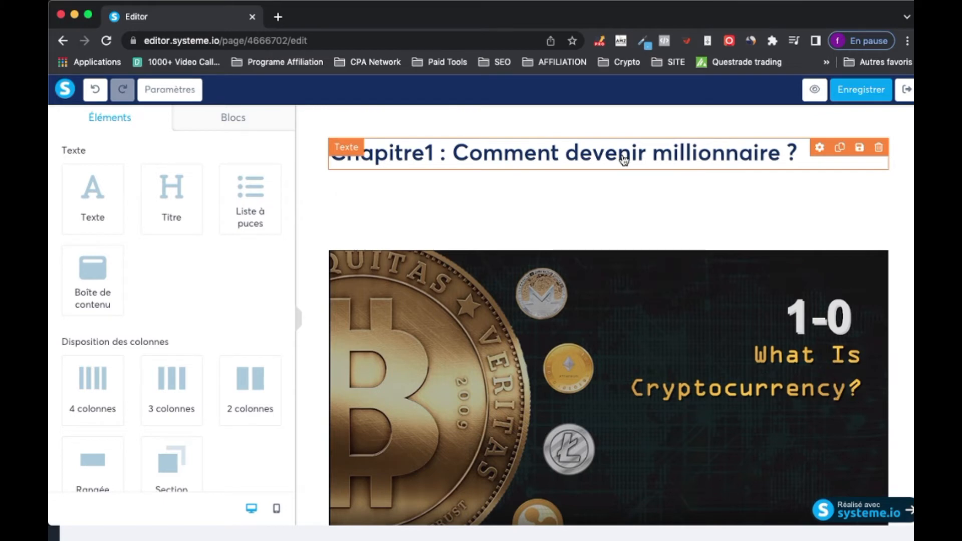
# Step: Move the chapter title into the video's section, directly above the video, and delete the empty section left above it
pyautogui.moveTo(624, 159); pyautogui.dragTo(621, 261)
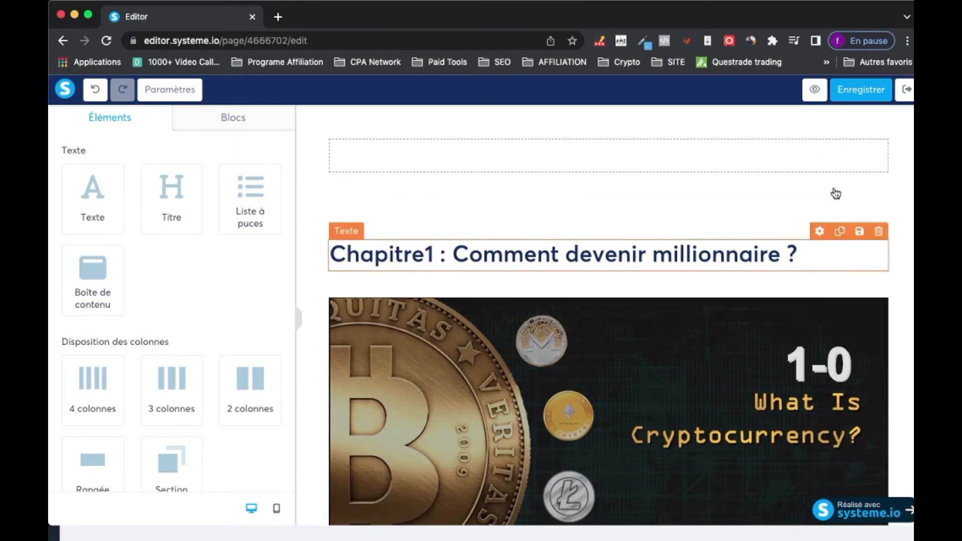
pyautogui.click(911, 115)
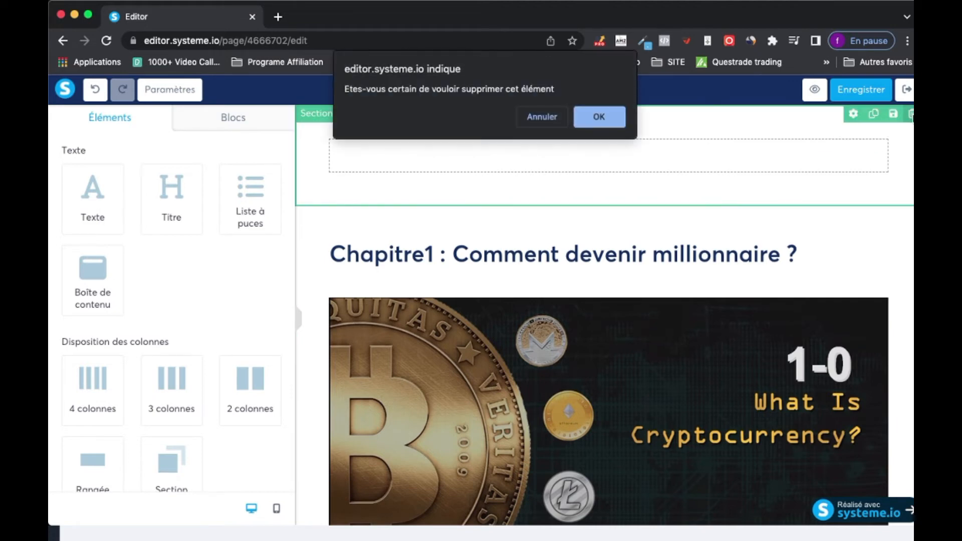
pyautogui.click(597, 122)
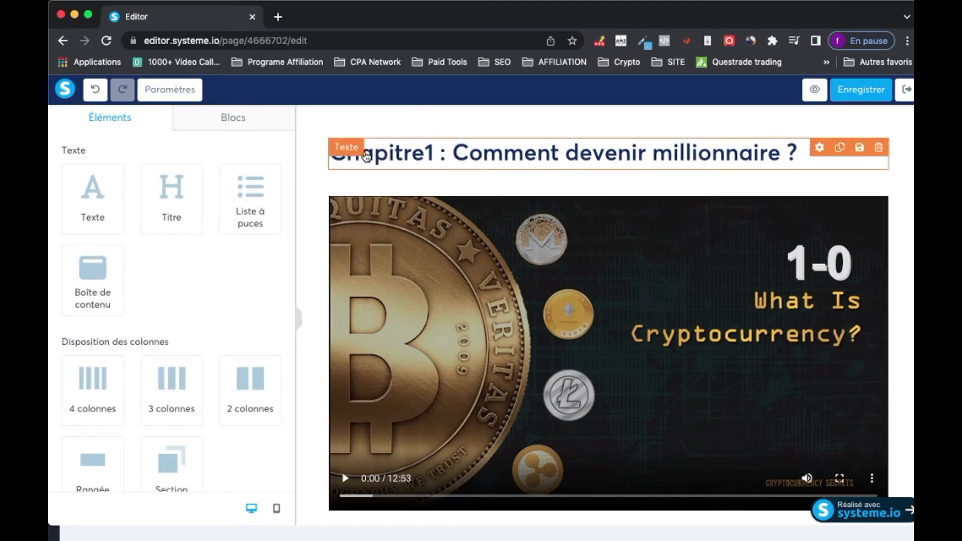
# Step: Change the chapter title's text to "Chapitre1 : Formation Crypto ?"
pyautogui.click(484, 149)
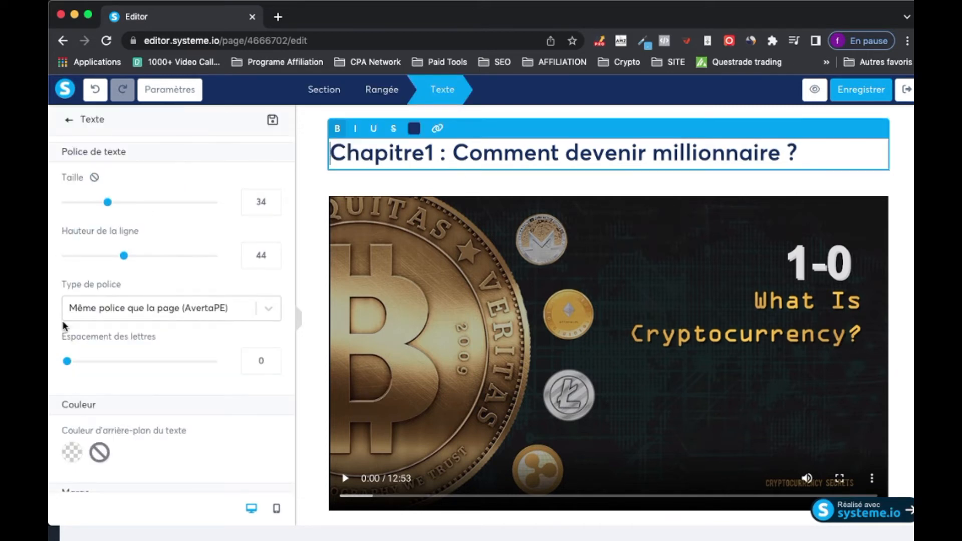
pyautogui.scroll(-10, 133, 327)
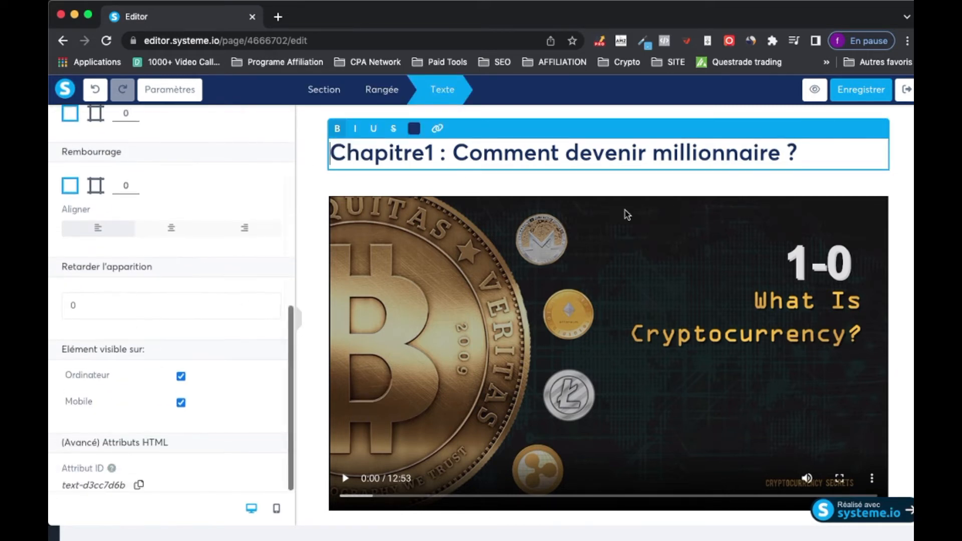
pyautogui.tripleClick(676, 155)
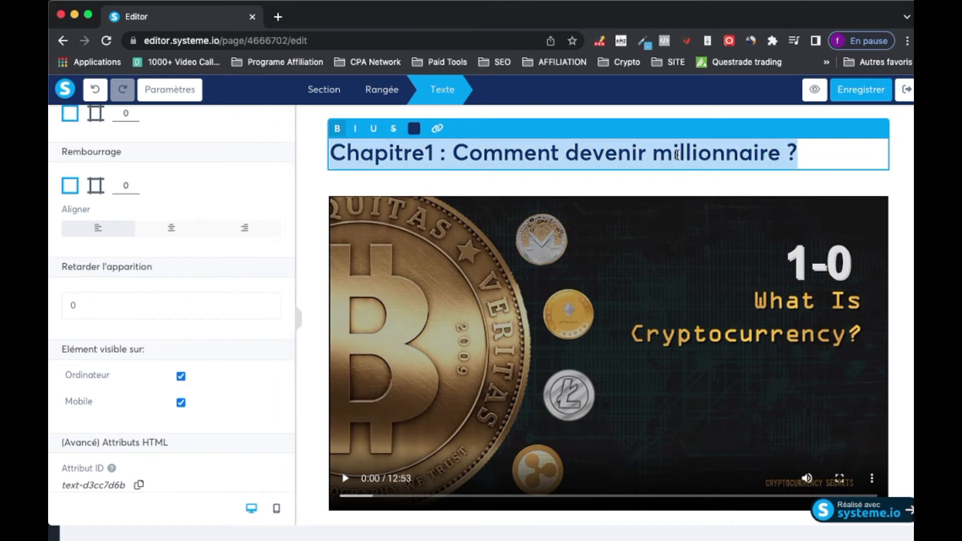
pyautogui.click(795, 149)
pyautogui.moveTo(785, 152); pyautogui.dragTo(458, 148)
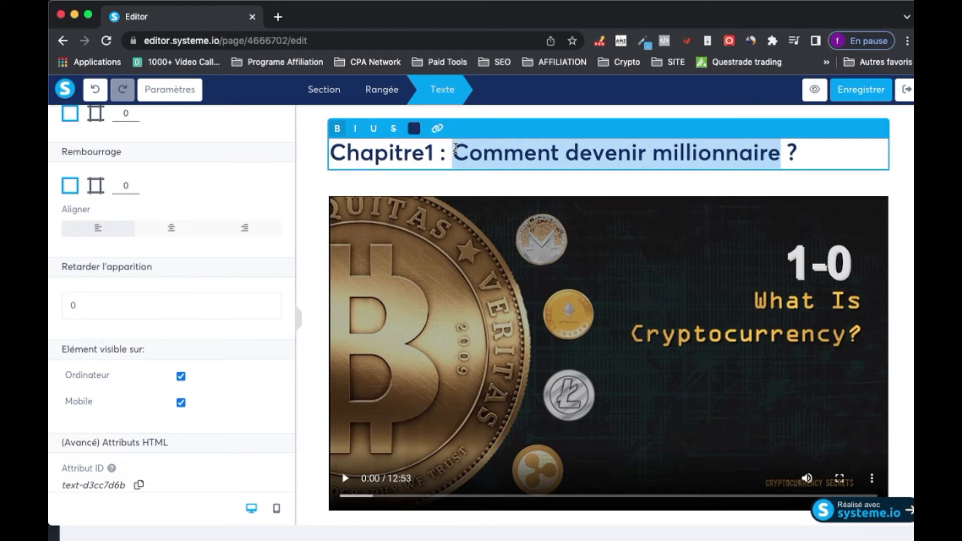
pyautogui.write('Formation C')
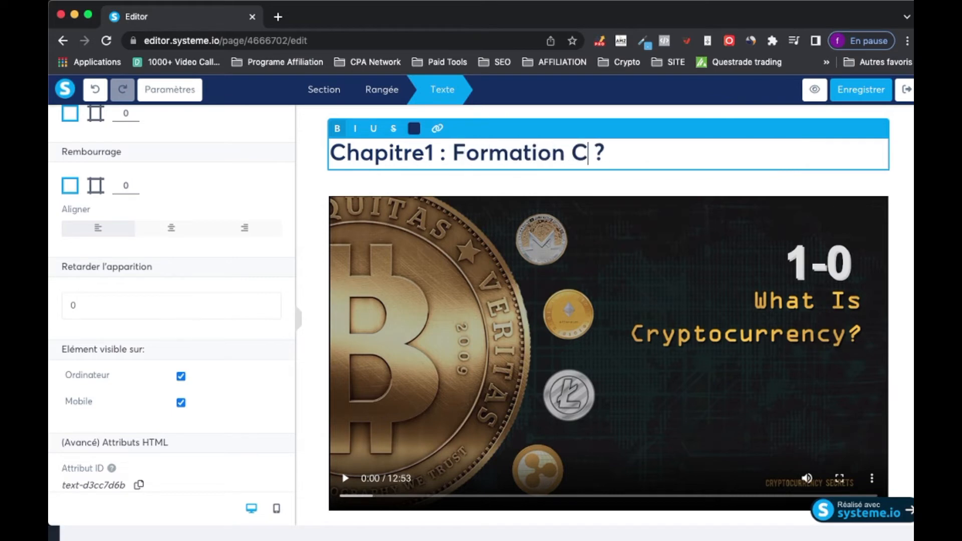
pyautogui.write('rypto')
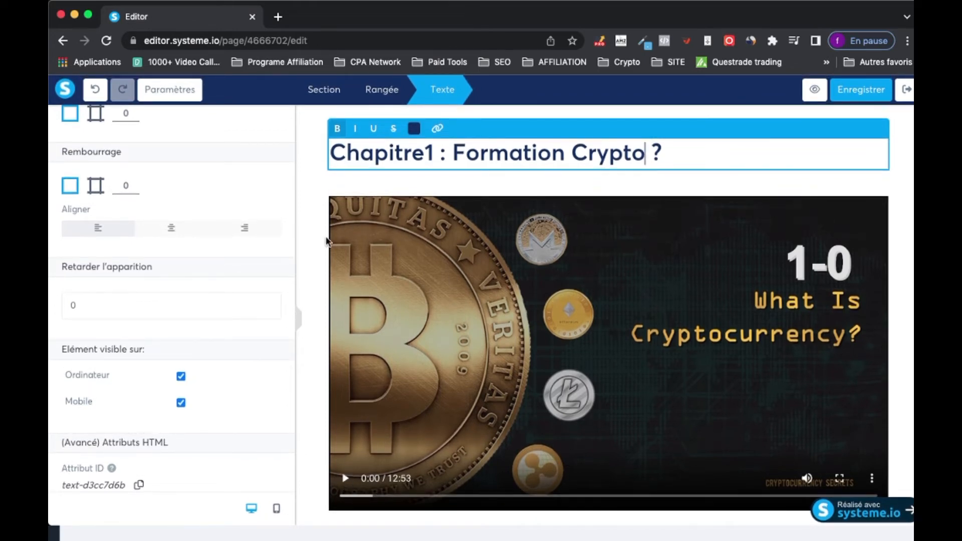
pyautogui.click(312, 275)
# Step: Delete the placeholder paragraph starting "Nunc mattis enim" below the video and confirm the deletion
pyautogui.scroll(-10, 370, 294)
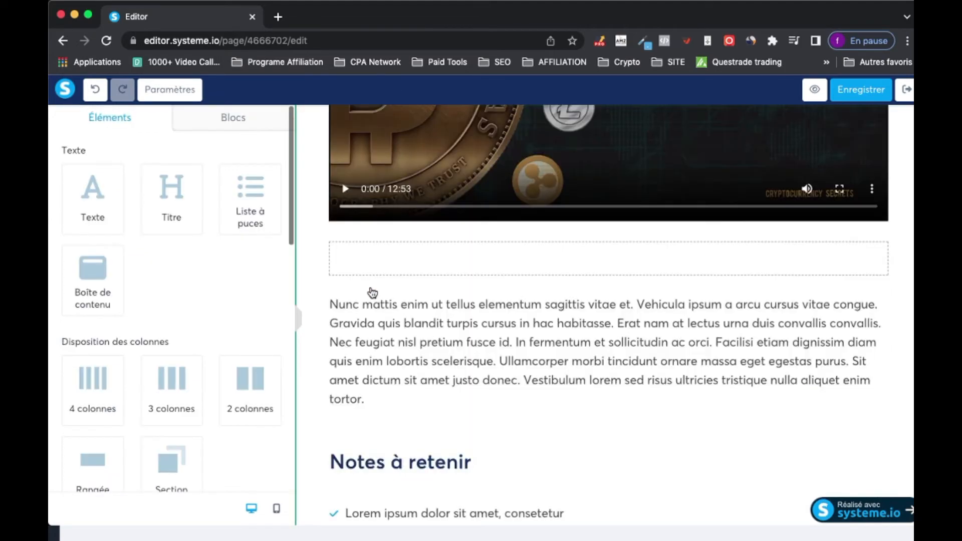
pyautogui.scroll(3, 369, 294)
pyautogui.moveTo(503, 217)
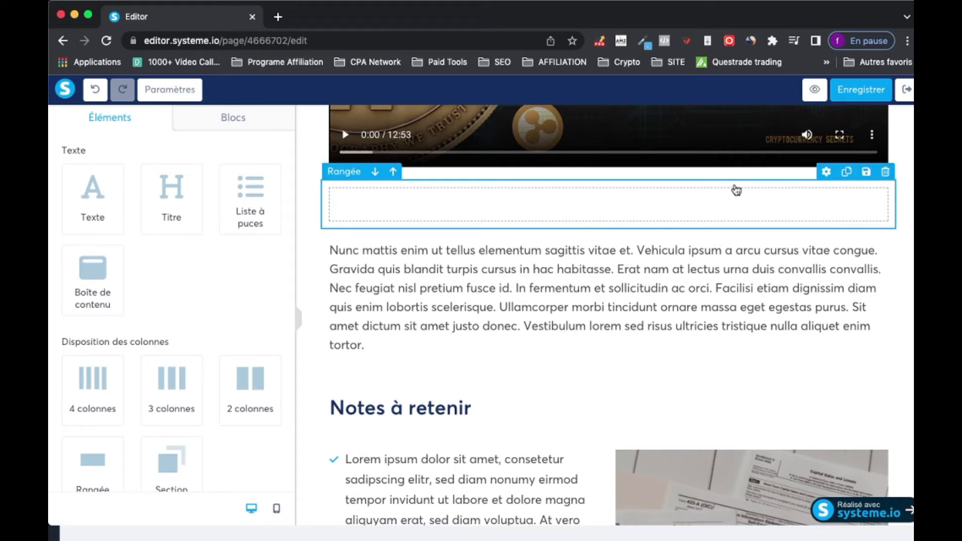
pyautogui.moveTo(773, 308)
pyautogui.click(879, 234)
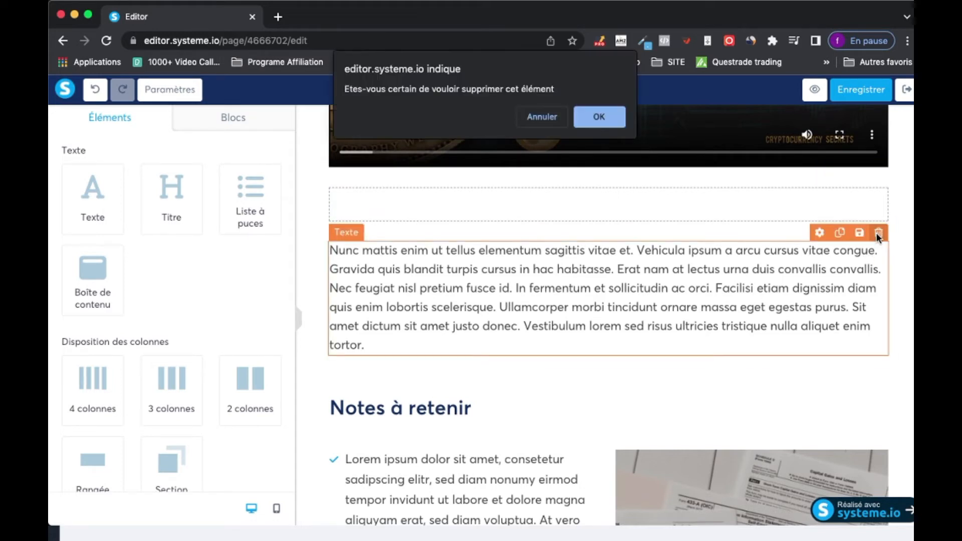
pyautogui.click(622, 113)
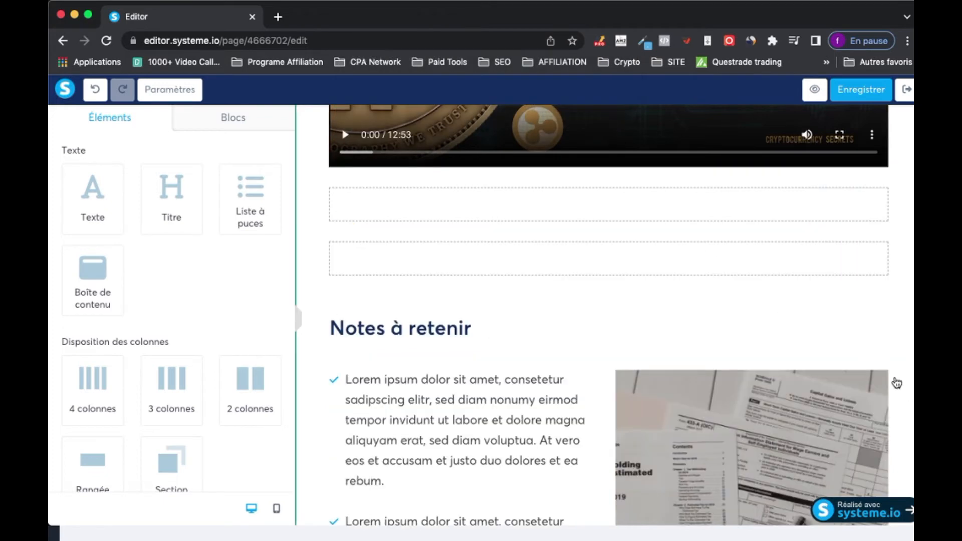
pyautogui.moveTo(893, 349)
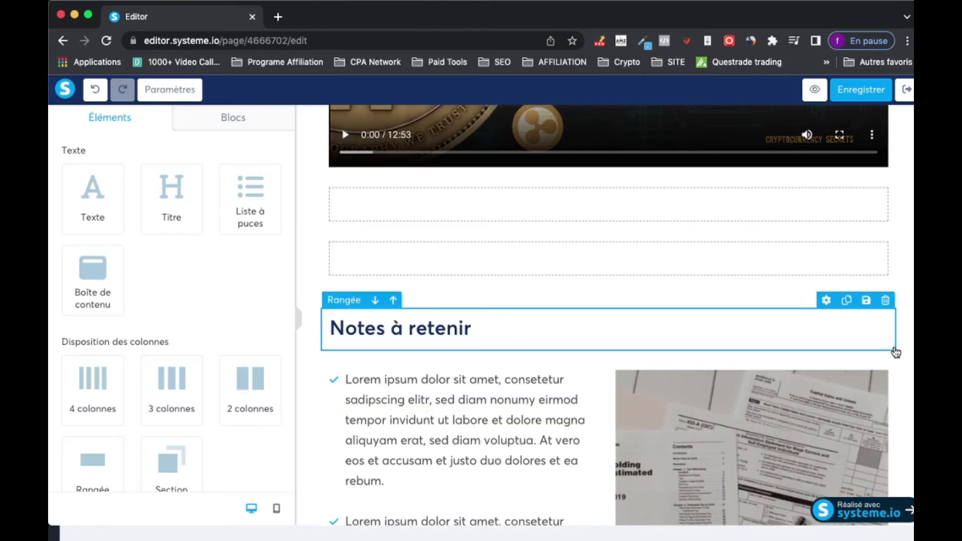
# Step: Delete the "Notes à retenir" heading row, the documents image and the placeholder bullet-list row below it, confirming each deletion
pyautogui.click(886, 300)
pyautogui.click(606, 115)
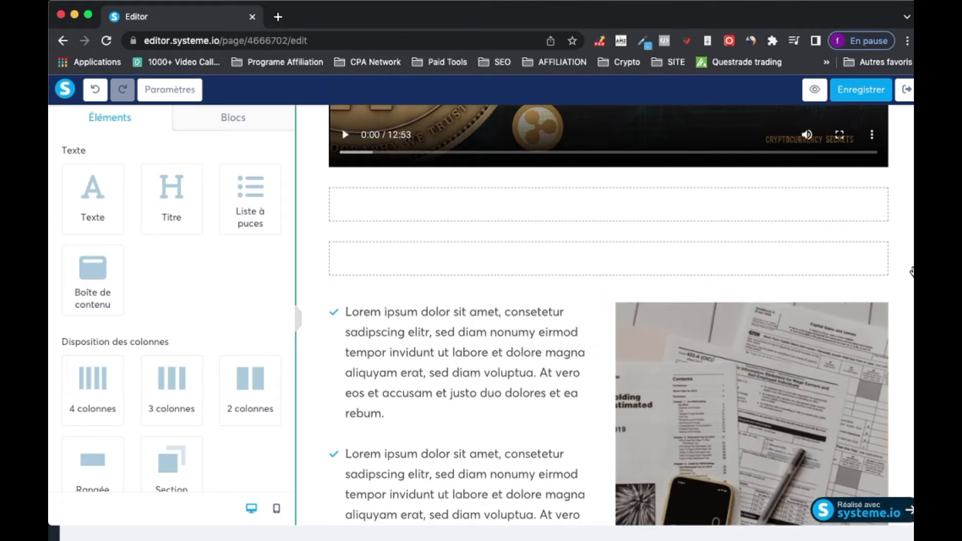
pyautogui.click(879, 295)
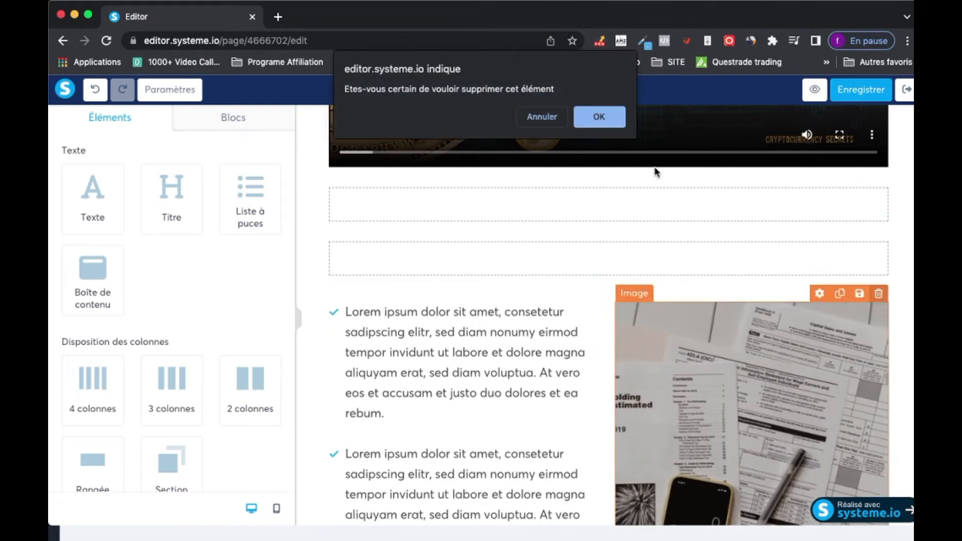
pyautogui.click(603, 125)
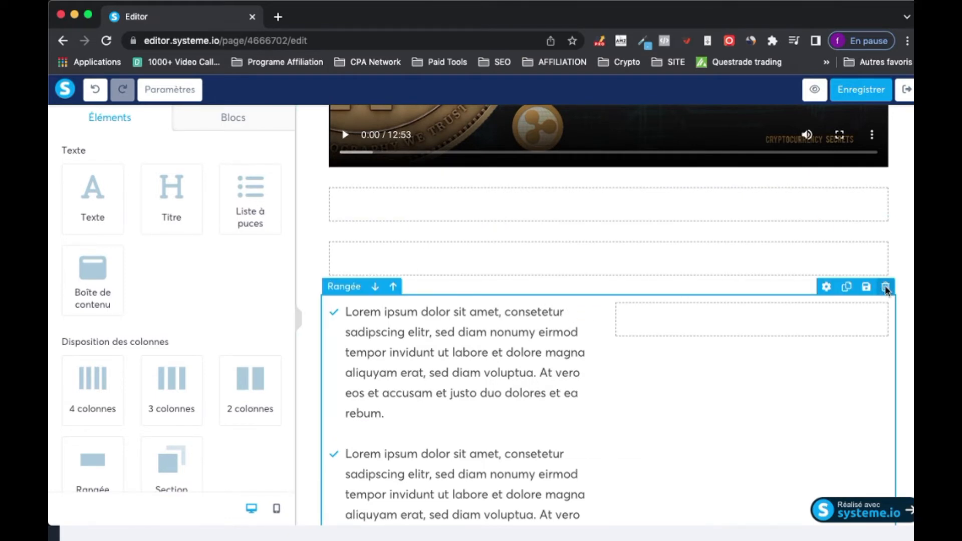
pyautogui.click(885, 287)
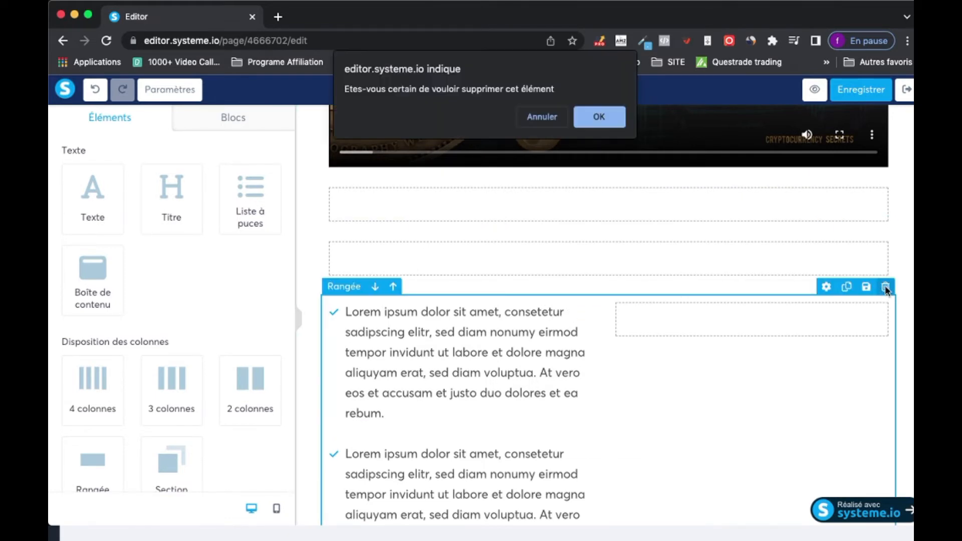
pyautogui.click(596, 124)
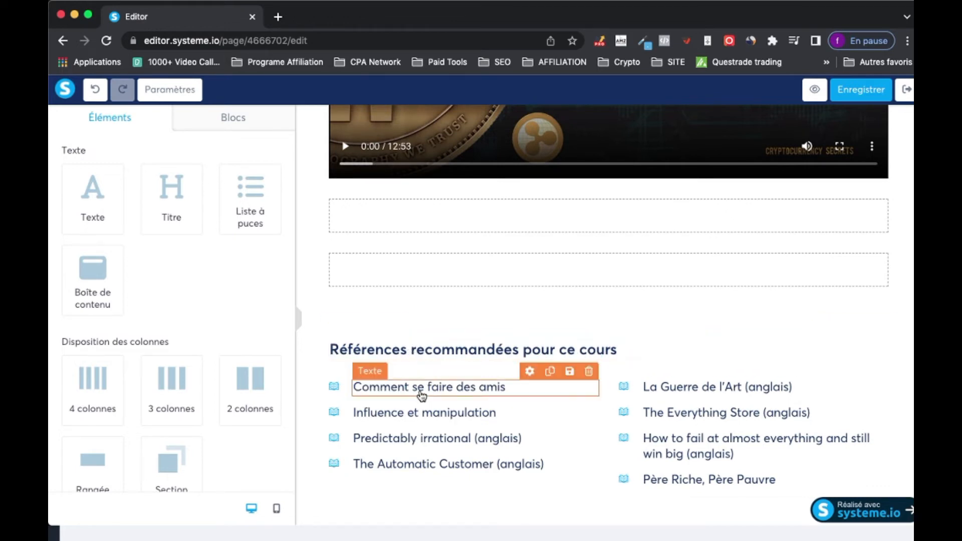
pyautogui.click(422, 394)
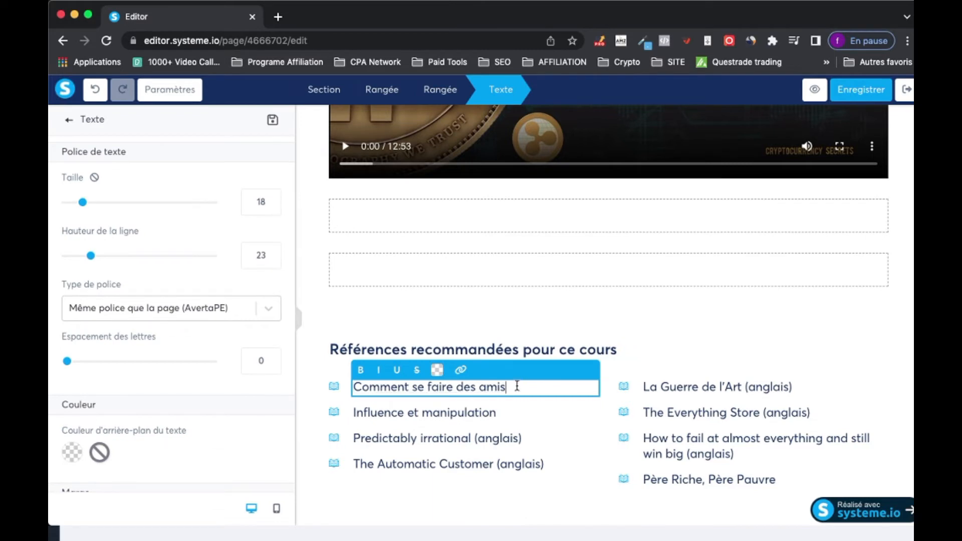
pyautogui.moveTo(516, 385); pyautogui.dragTo(353, 387)
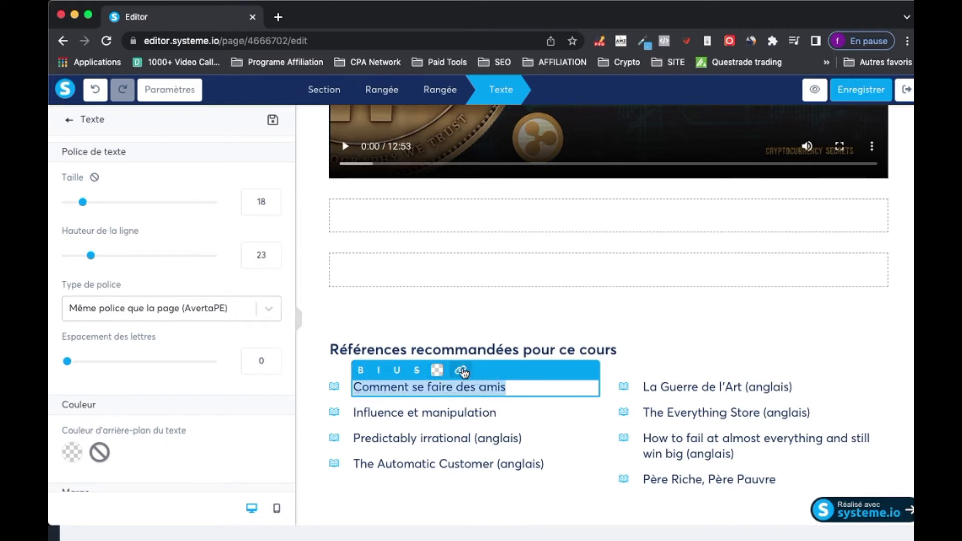
pyautogui.click(461, 371)
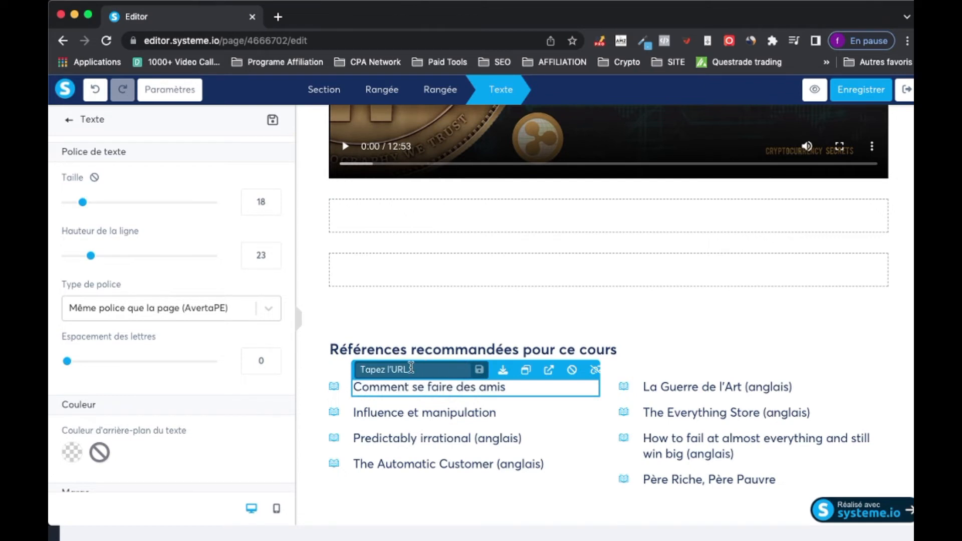
pyautogui.write('wwww.google.com')
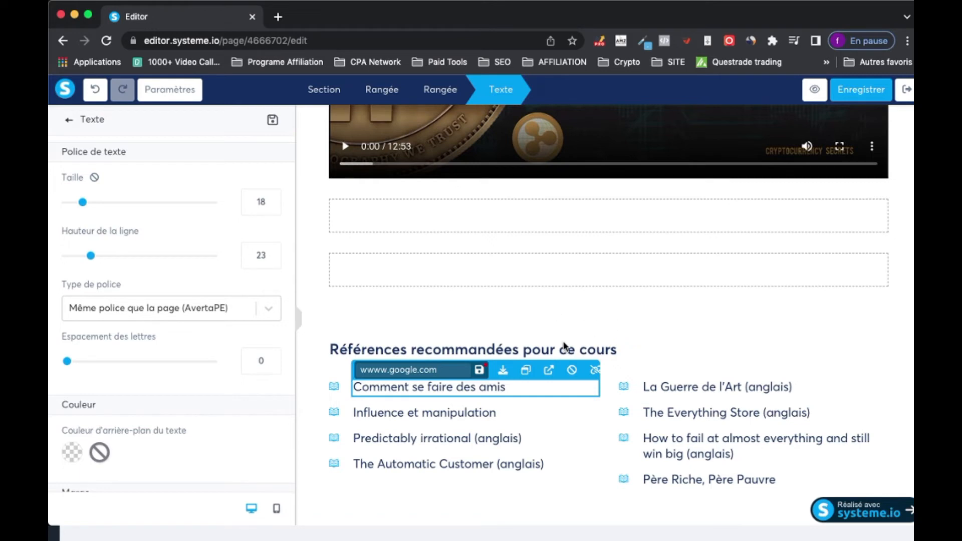
pyautogui.click(481, 375)
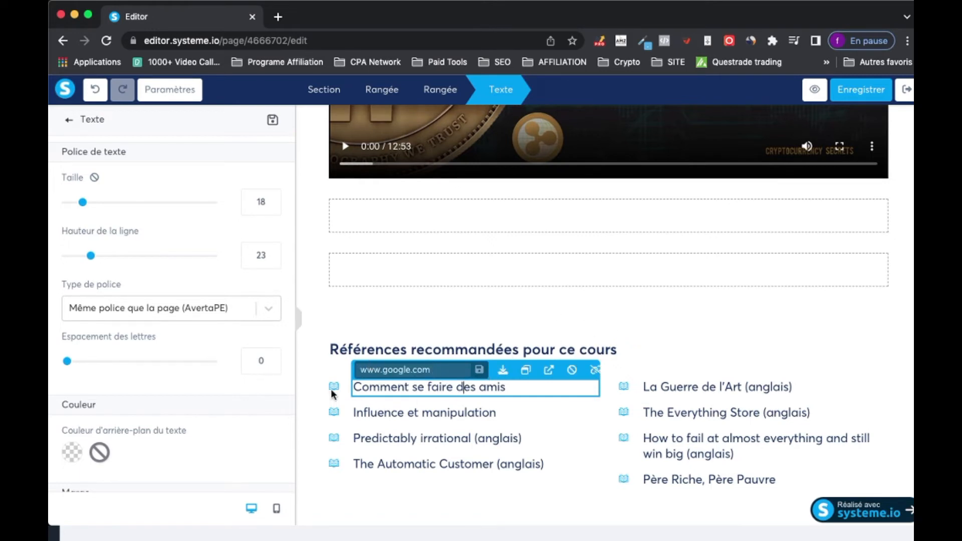
pyautogui.click(305, 408)
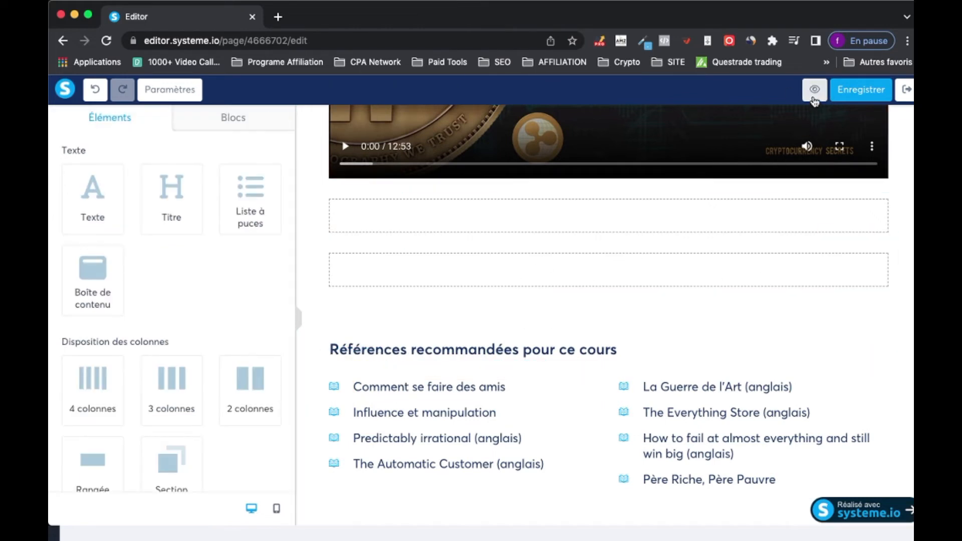
# Step: Preview the chapter page, dismiss the preview notice, check the title, video and reference links, and close the preview
pyautogui.click(814, 93)
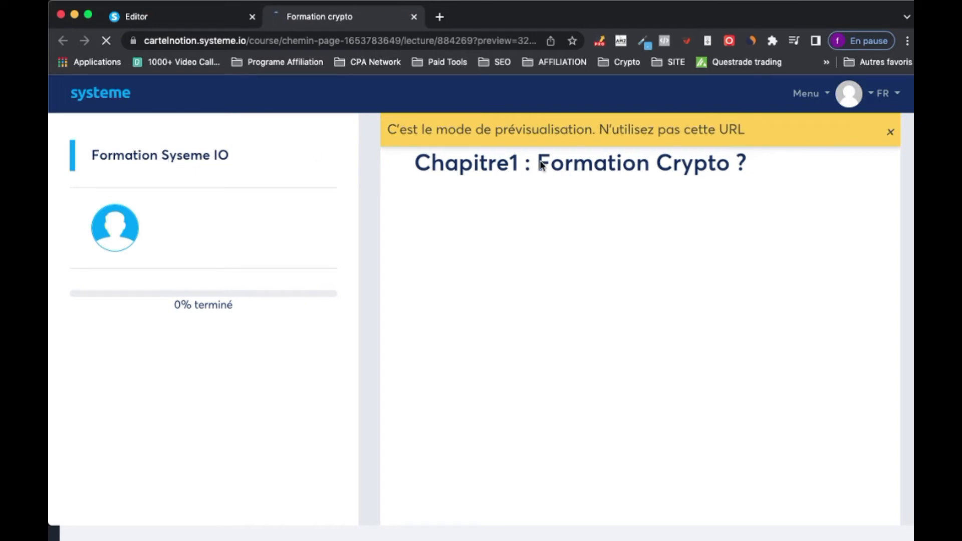
pyautogui.click(891, 134)
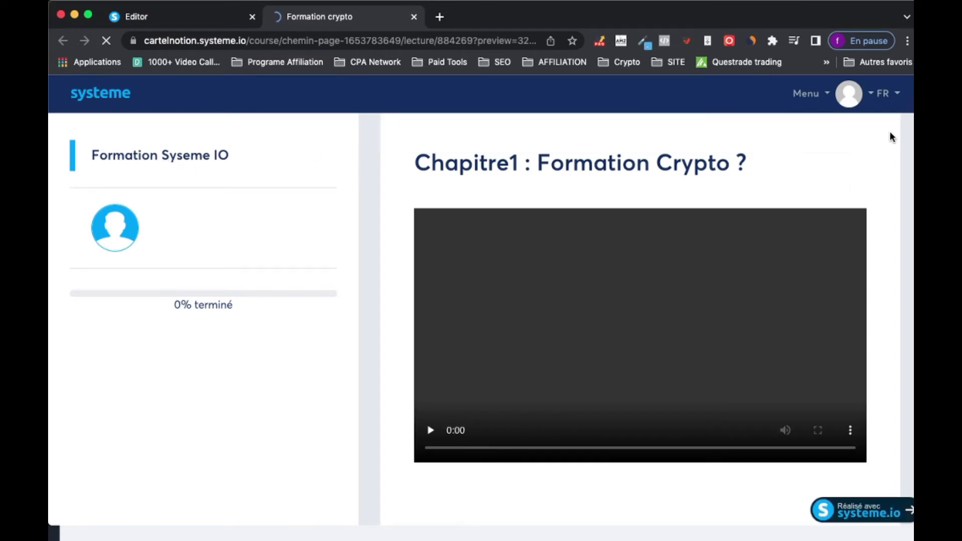
pyautogui.scroll(-5, 525, 322)
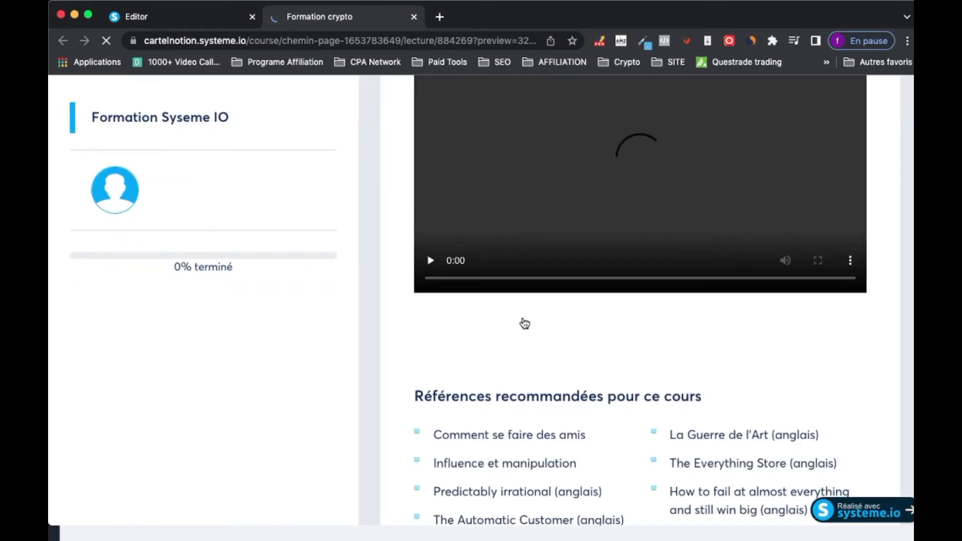
pyautogui.scroll(-1, 522, 322)
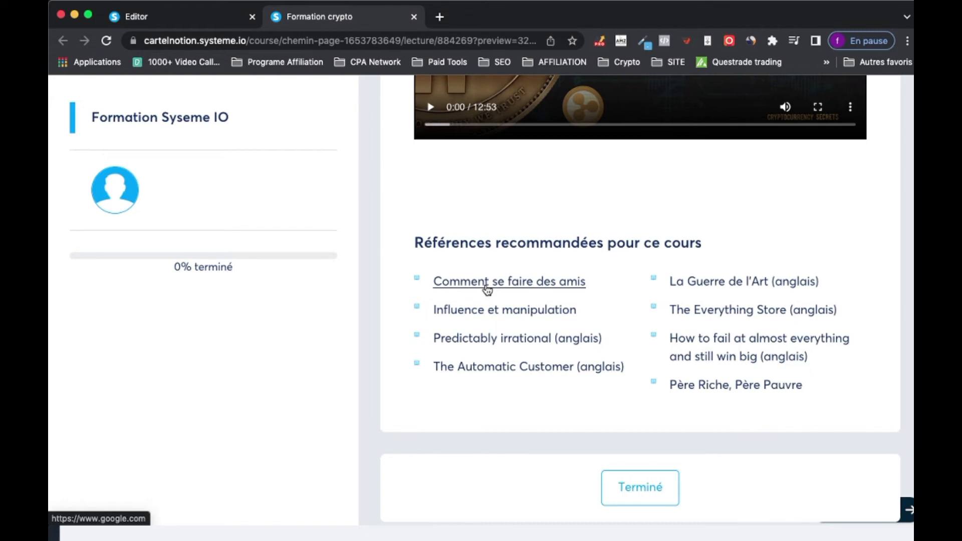
pyautogui.scroll(-1, 487, 290)
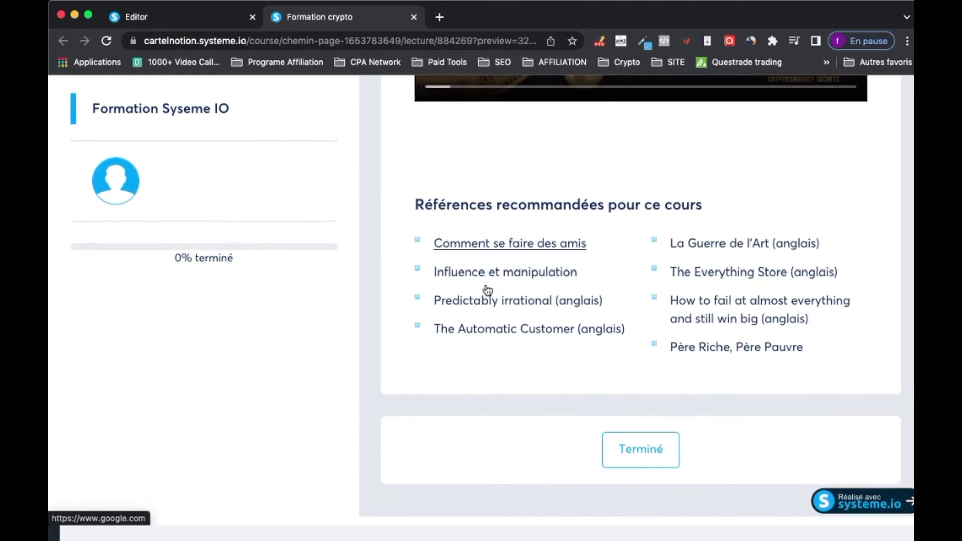
pyautogui.scroll(3, 556, 443)
pyautogui.scroll(5, 569, 417)
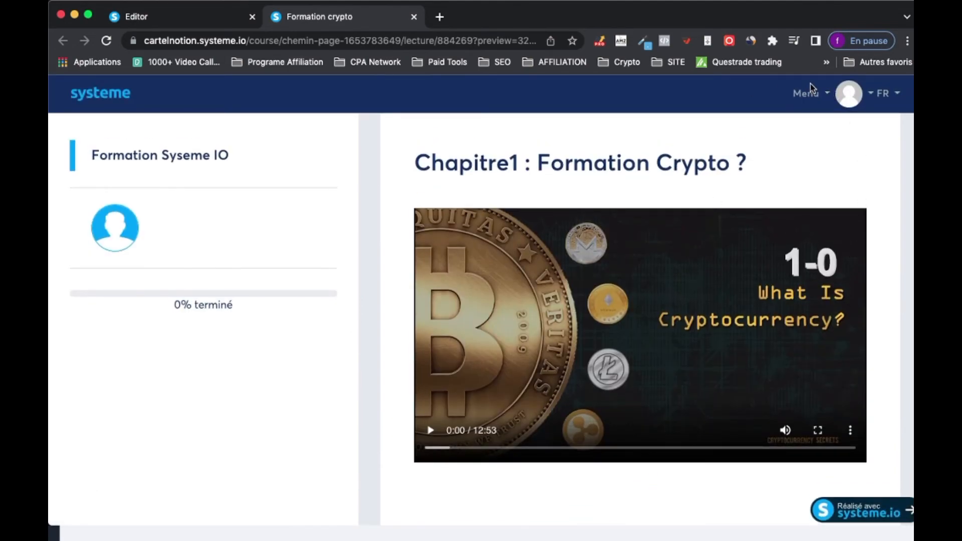
pyautogui.click(413, 18)
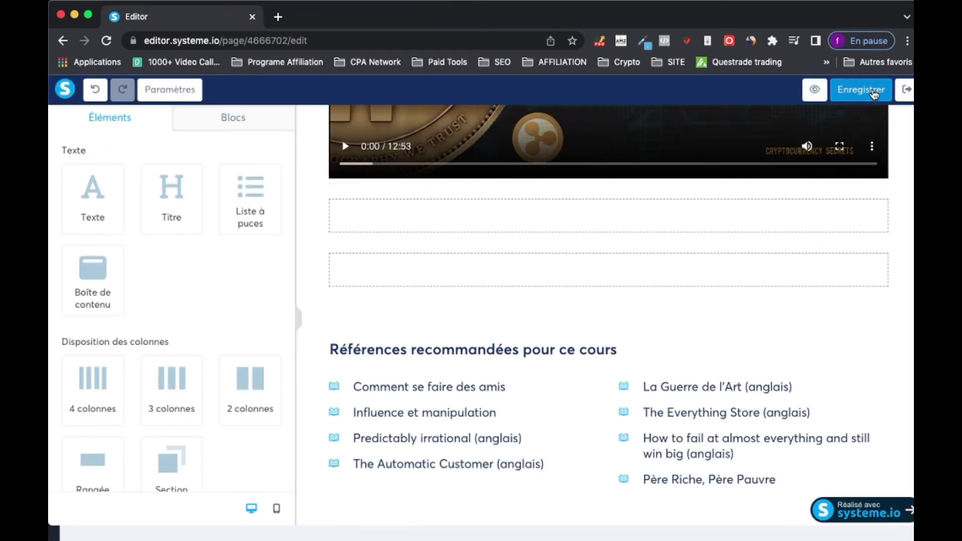
# Step: Save the chapter page and exit the editor to the course curriculum
pyautogui.click(873, 92)
pyautogui.scroll(10, 611, 273)
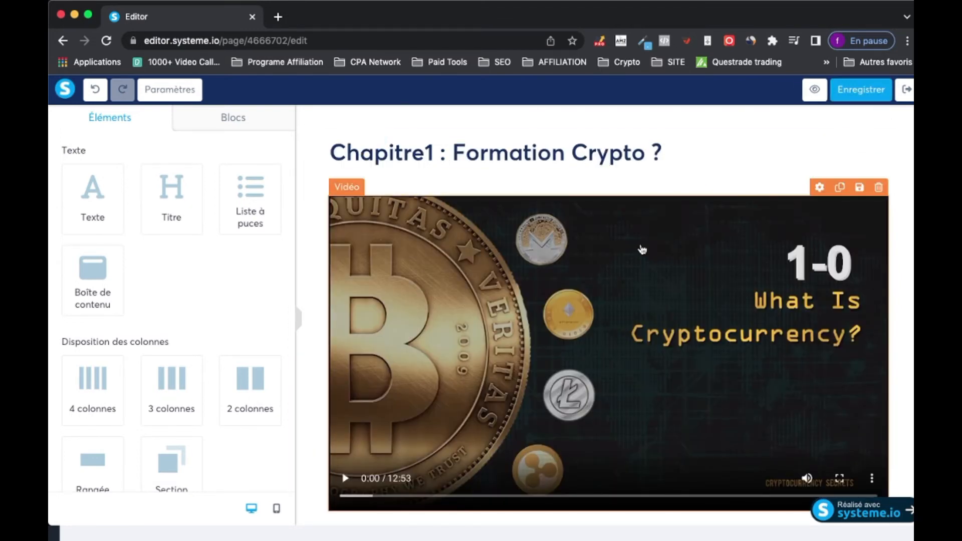
pyautogui.click(859, 90)
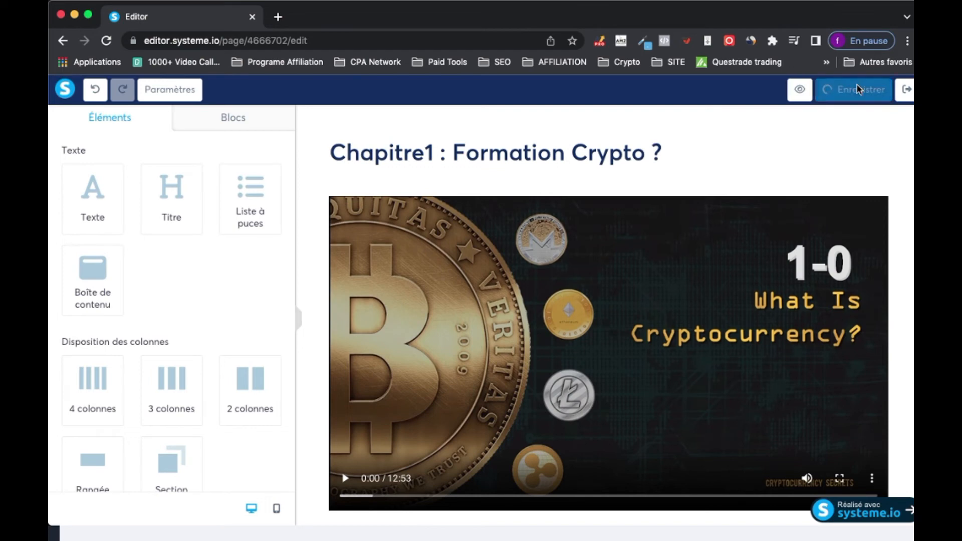
pyautogui.click(904, 93)
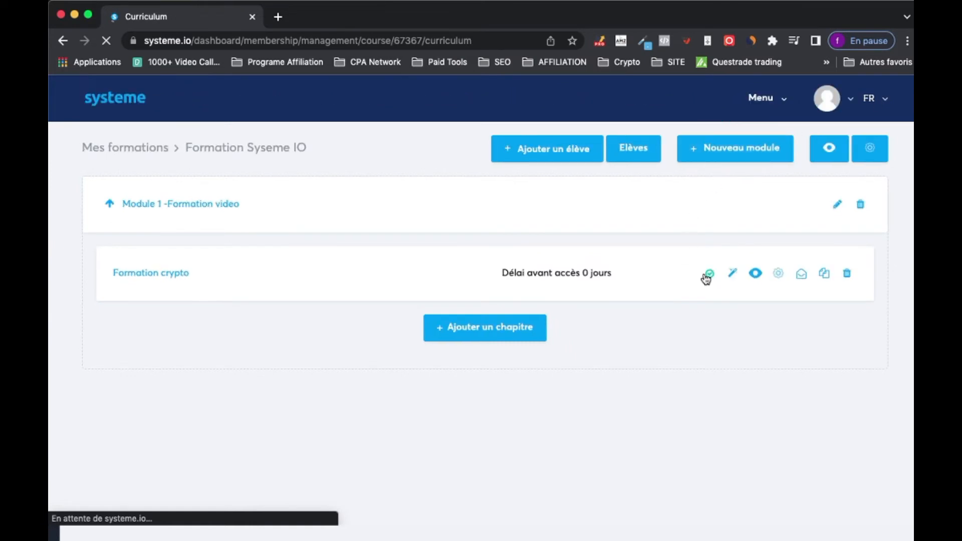
# Step: Duplicate the "Formation crypto" chapter, rename the copy "Formation bitcoin" and save it
pyautogui.click(826, 274)
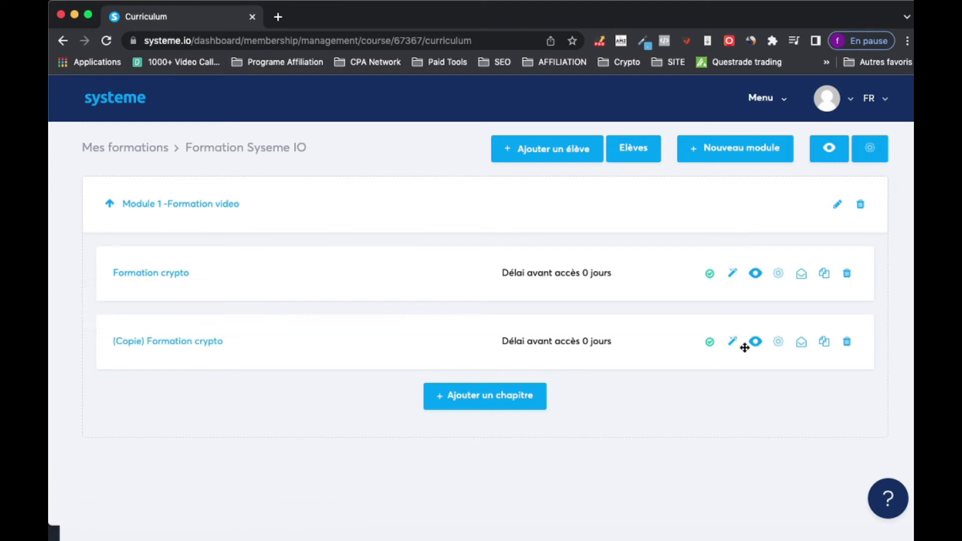
pyautogui.click(778, 342)
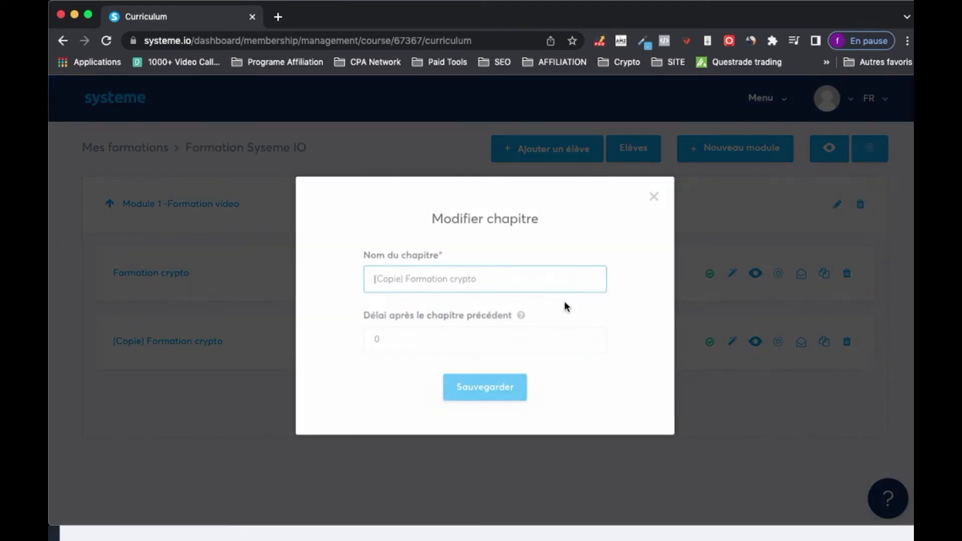
pyautogui.click(402, 279)
pyautogui.press('BackSpace')
pyautogui.press('BackSpace')
pyautogui.press('BackSpace')
pyautogui.press('BackSpace')
pyautogui.press('BackSpace')
pyautogui.press('BackSpace')
pyautogui.press('BackSpace')
pyautogui.press('BackSpace')
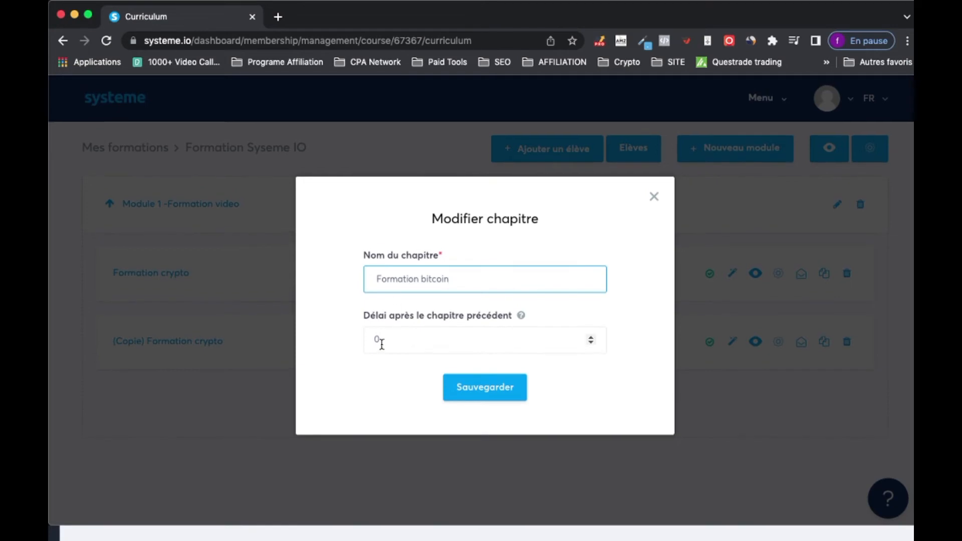
pyautogui.click(468, 391)
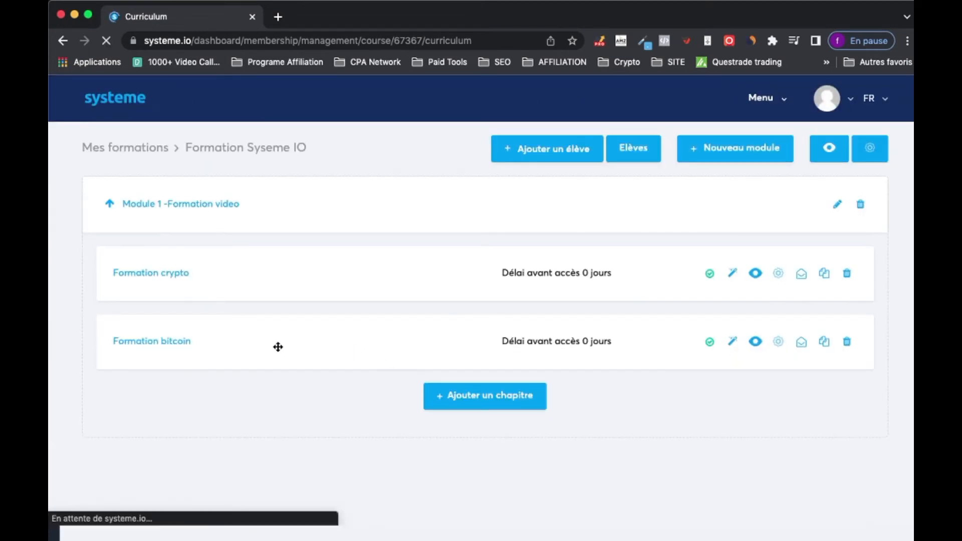
# Step: Open the "Formation bitcoin" chapter page and add a content box in the lower of the two empty rows below the video
pyautogui.click(176, 343)
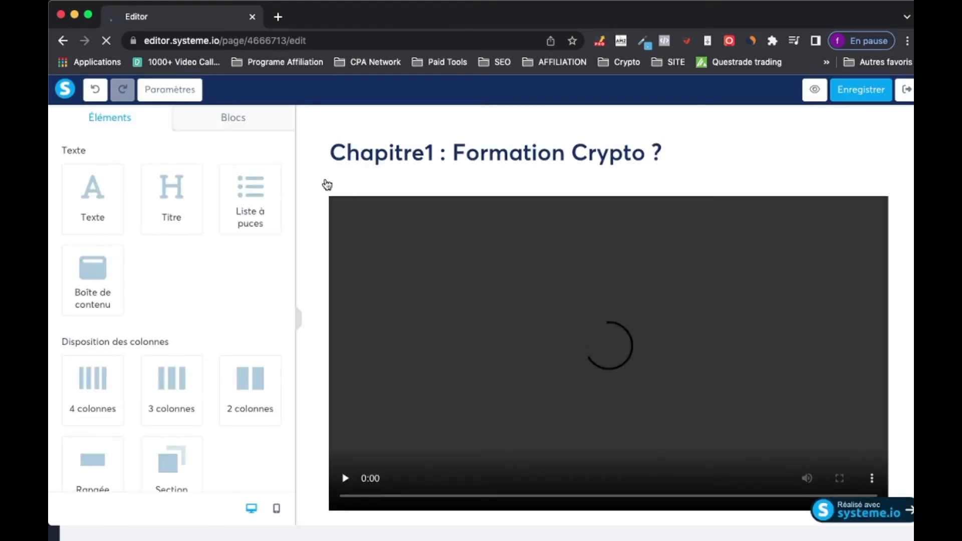
pyautogui.scroll(-5, 331, 201)
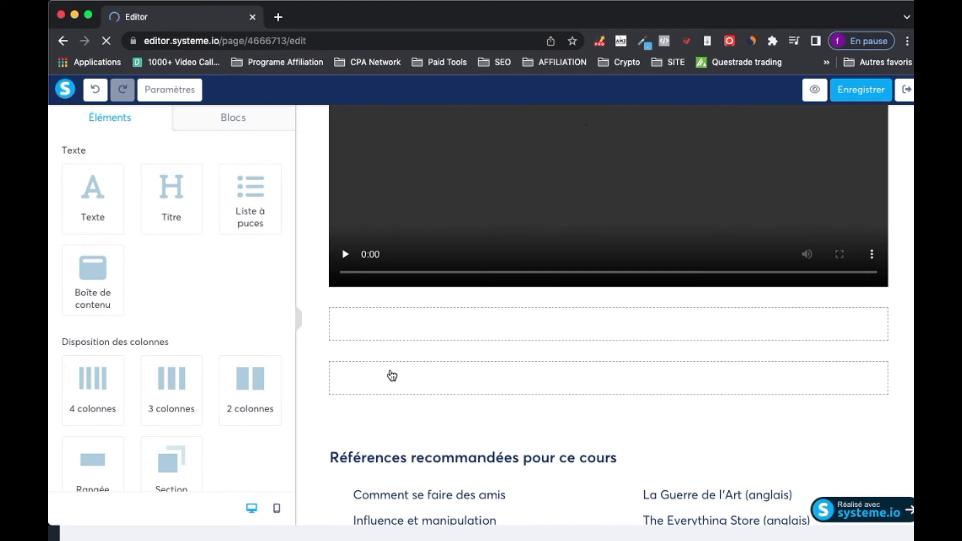
pyautogui.scroll(-3, 391, 374)
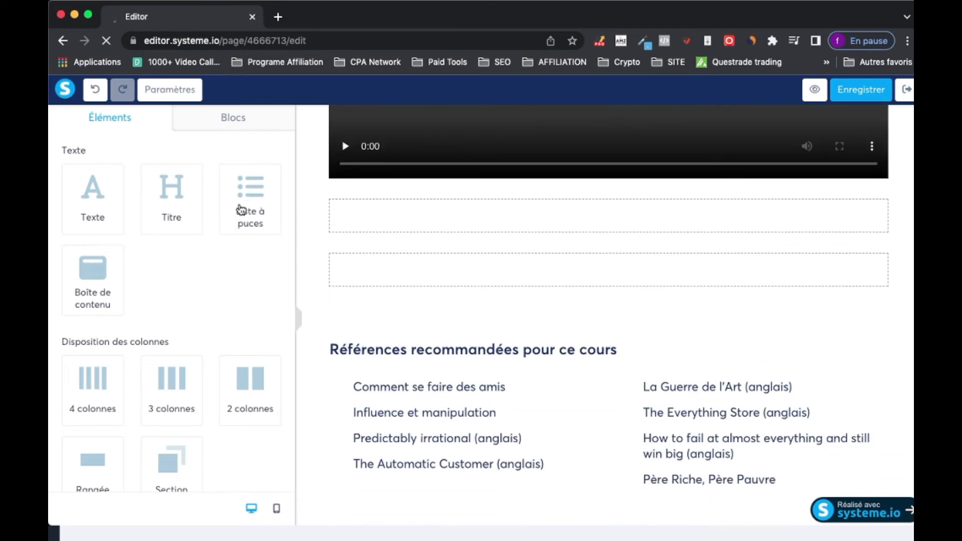
pyautogui.scroll(7, 341, 260)
pyautogui.scroll(-7, 344, 260)
pyautogui.scroll(-3, 231, 306)
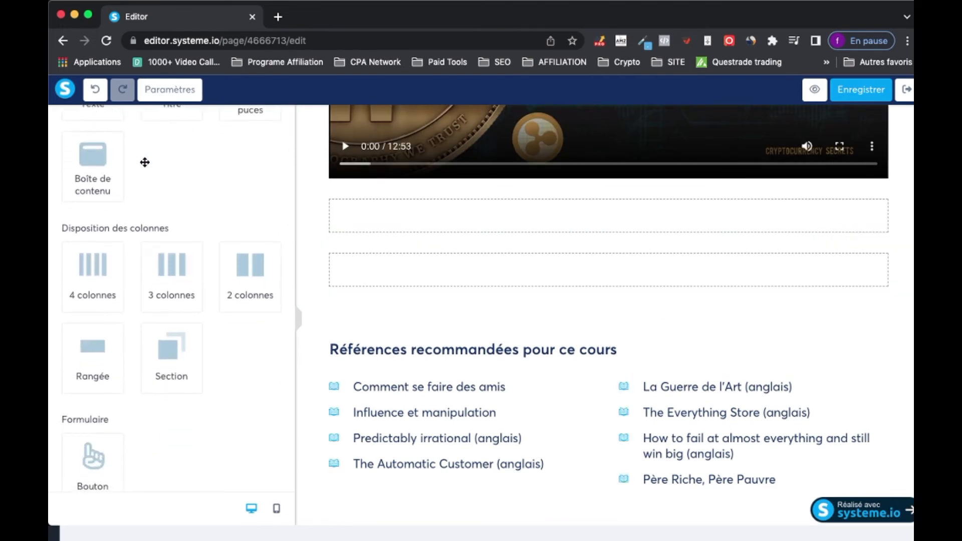
pyautogui.moveTo(145, 162); pyautogui.dragTo(422, 291)
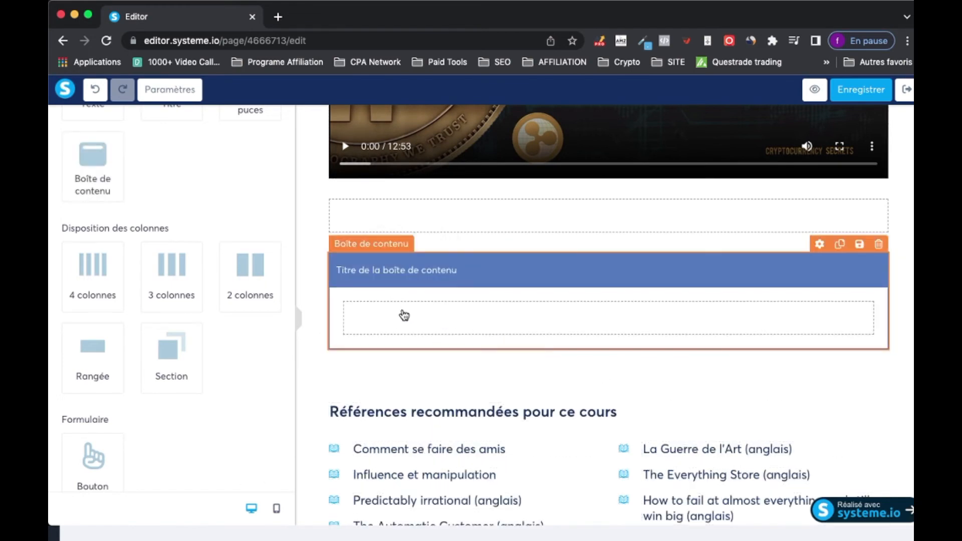
# Step: Add a Commentaires element in the empty row directly below the video, above the content box
pyautogui.click(400, 322)
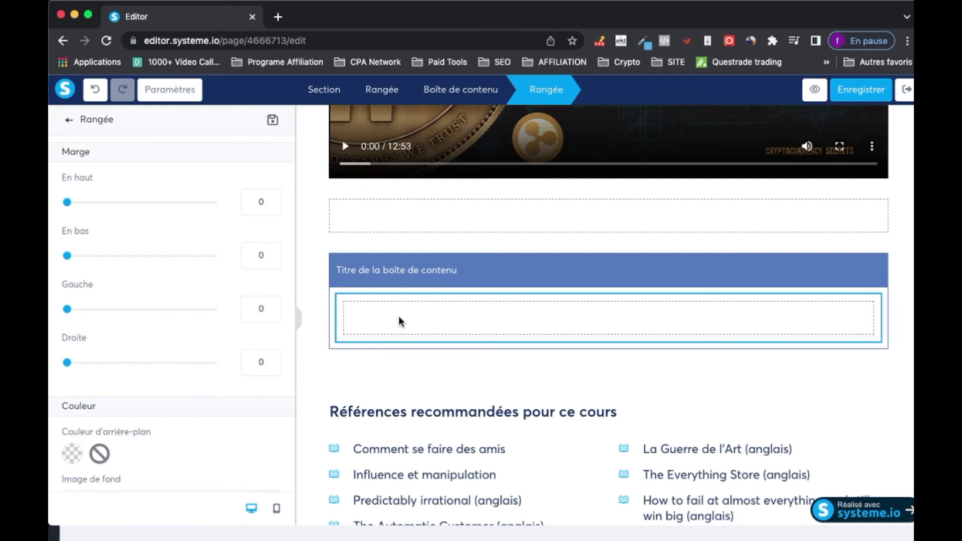
pyautogui.click(400, 322)
pyautogui.click(400, 322)
pyautogui.click(69, 122)
pyautogui.scroll(-10, 165, 318)
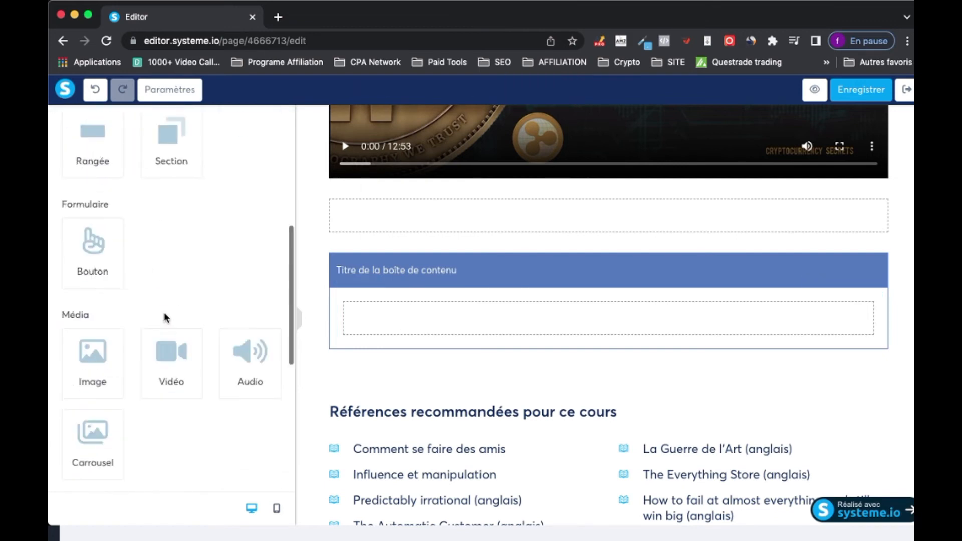
pyautogui.scroll(-1, 166, 317)
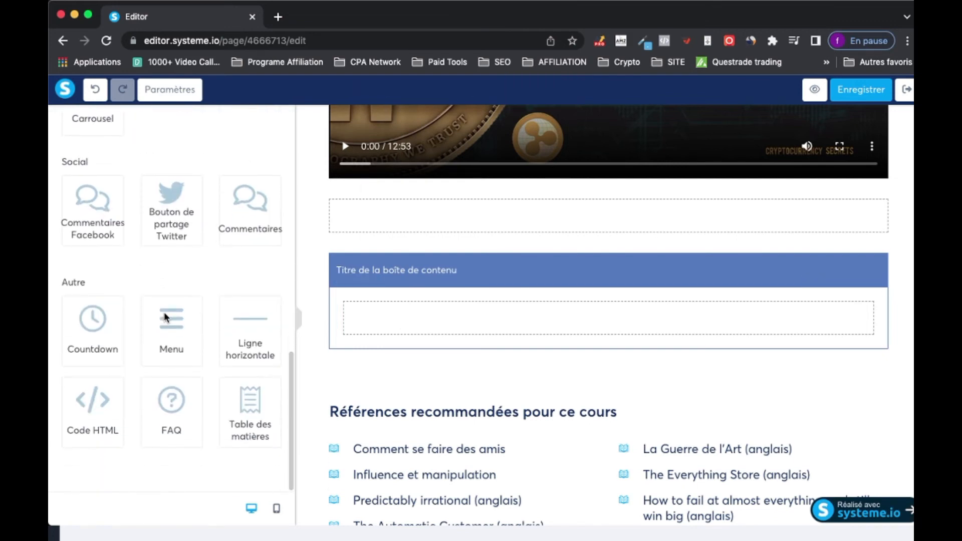
pyautogui.scroll(1, 166, 318)
pyautogui.scroll(3, 165, 317)
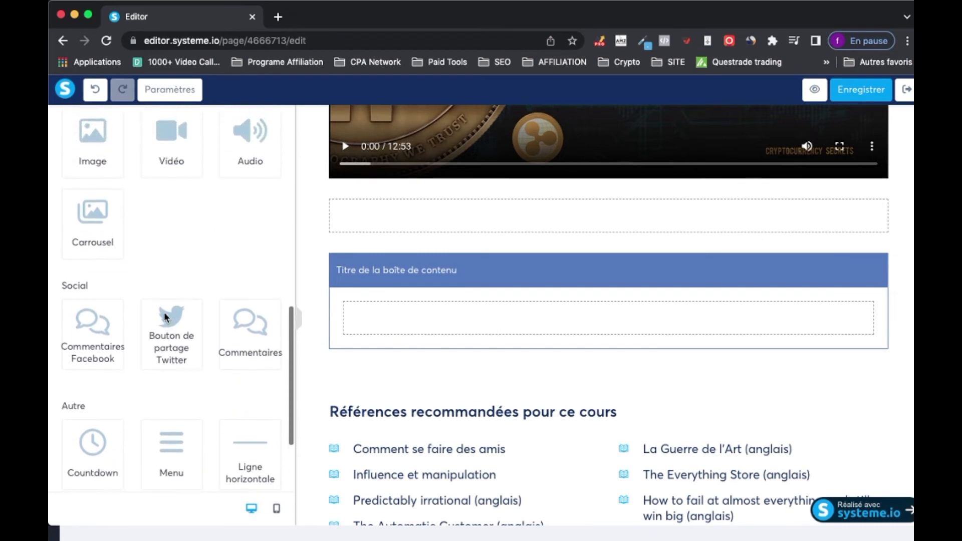
pyautogui.moveTo(250, 324); pyautogui.dragTo(475, 215)
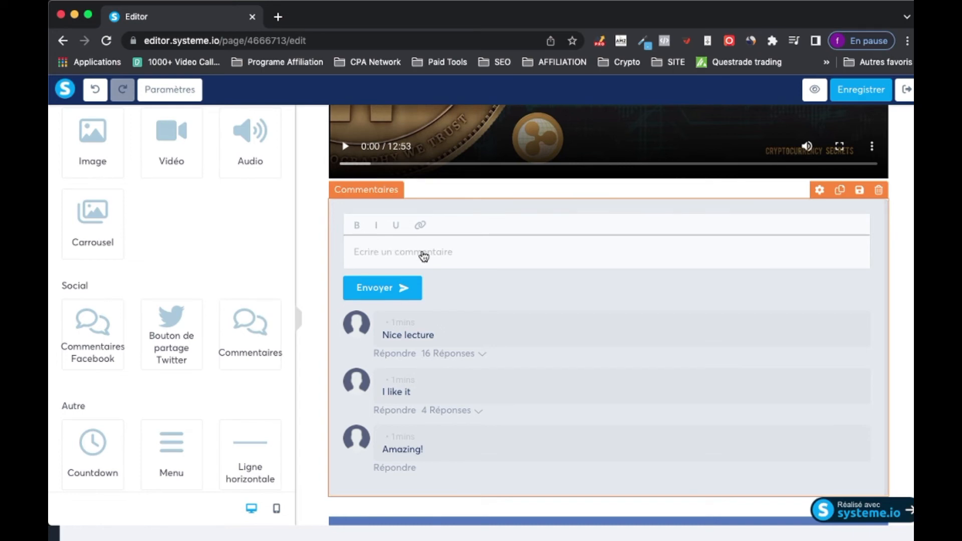
# Step: Preview the "Formation bitcoin" chapter page with its comments and content box, and save the page while exiting to the curriculum
pyautogui.click(405, 257)
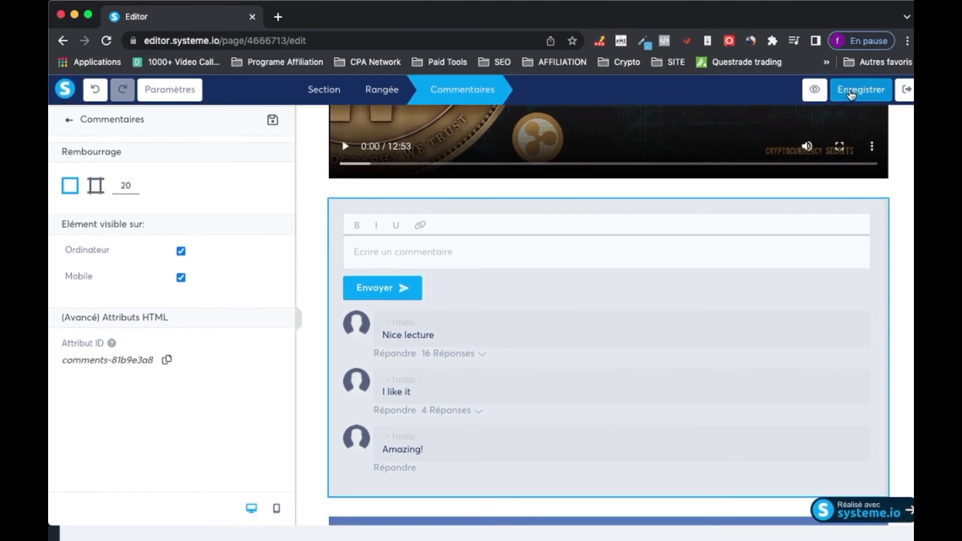
pyautogui.click(814, 91)
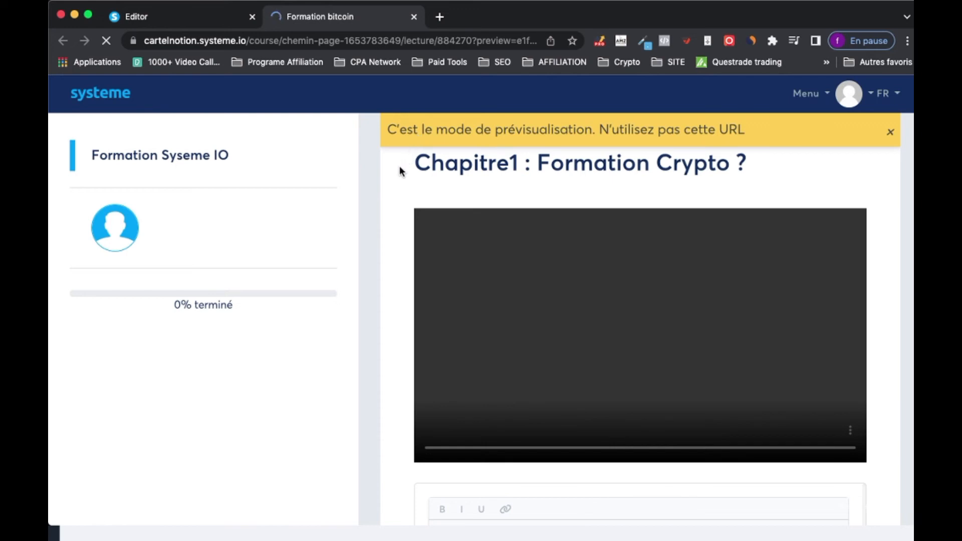
pyautogui.scroll(-5, 385, 381)
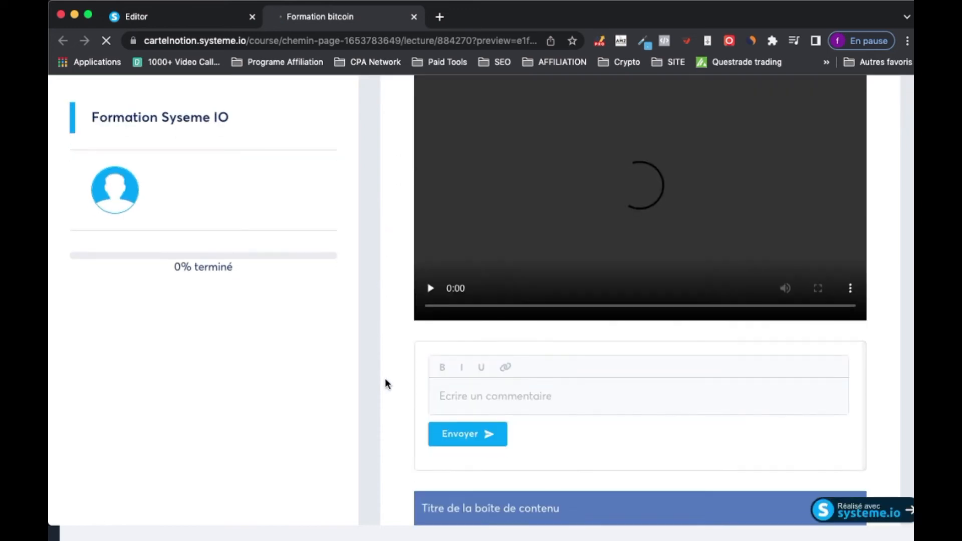
pyautogui.scroll(-1, 385, 381)
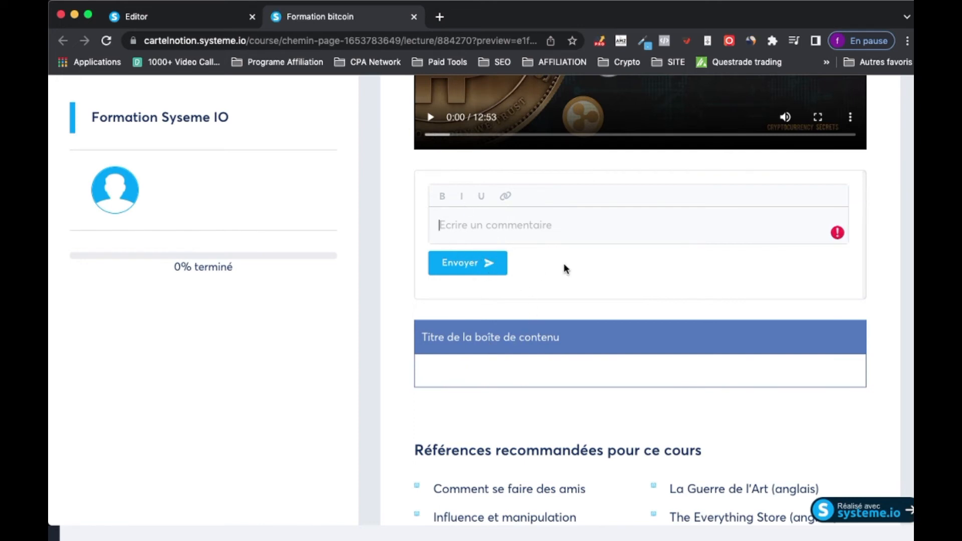
pyautogui.scroll(6, 601, 253)
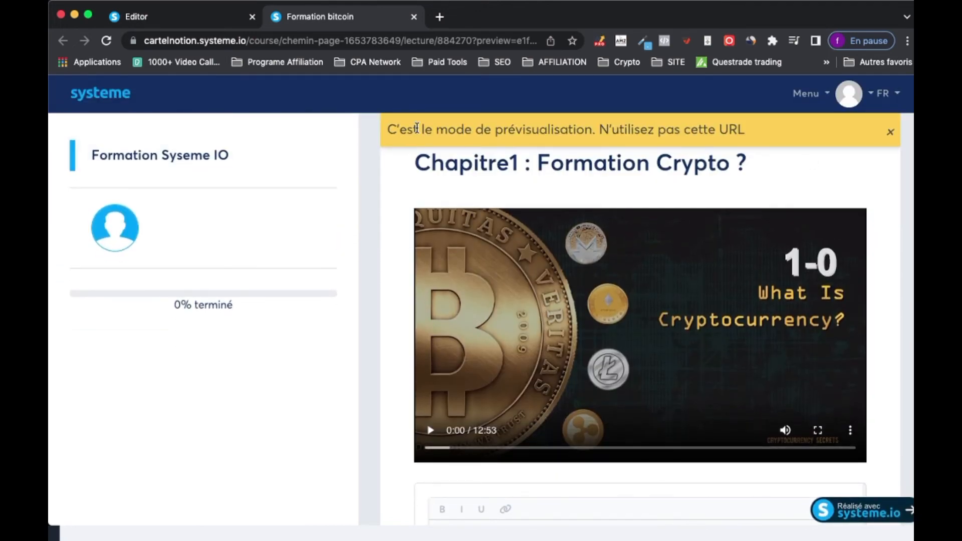
pyautogui.click(414, 17)
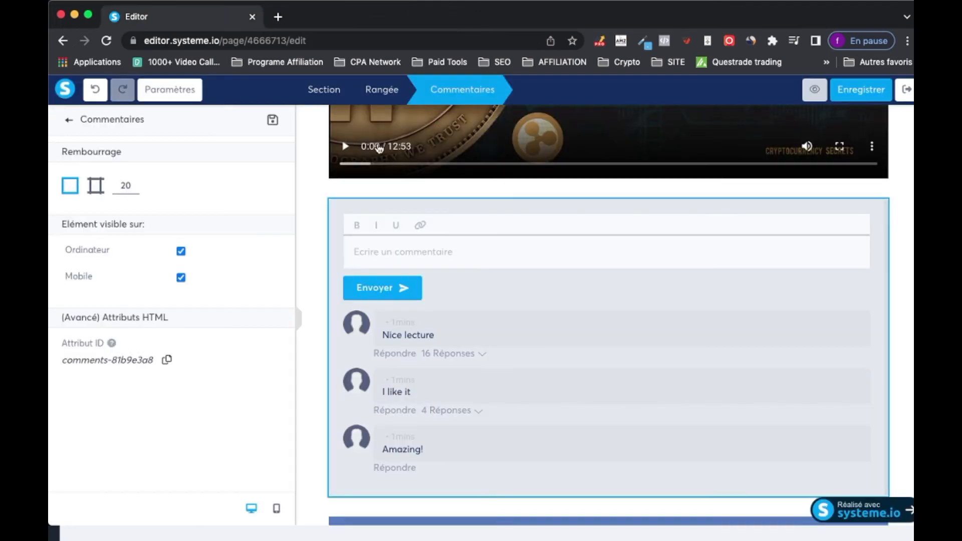
pyautogui.click(908, 86)
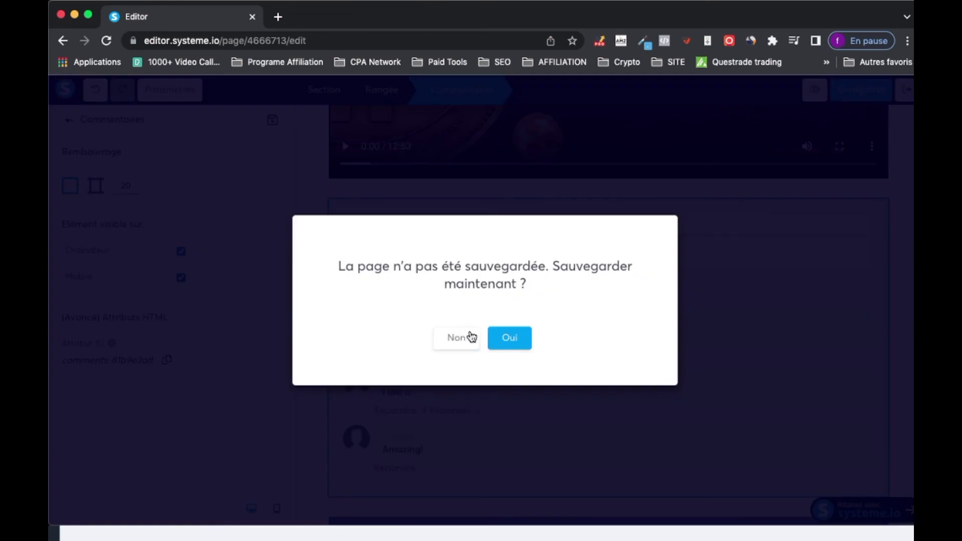
pyautogui.click(503, 338)
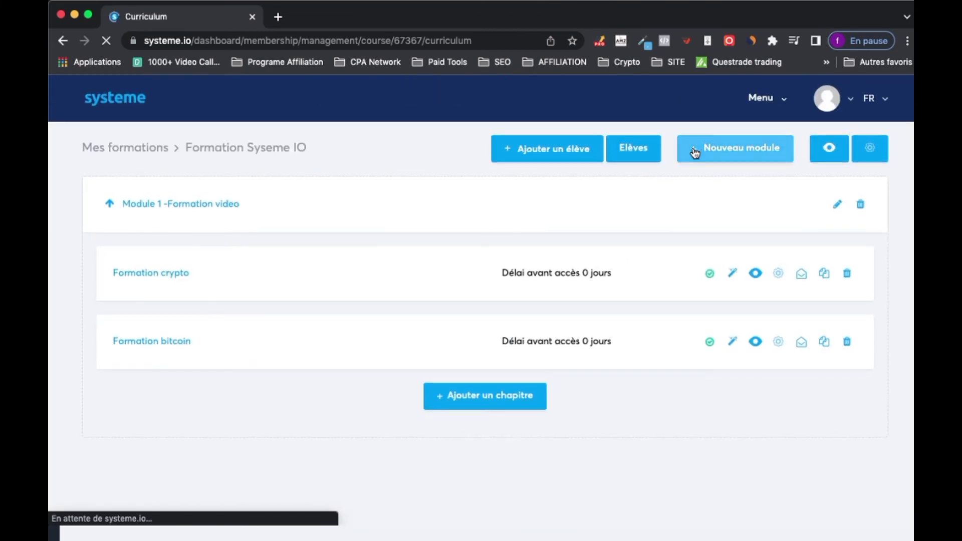
# Step: Create a new course module named "Comment faire du bitcoin"
pyautogui.click(695, 151)
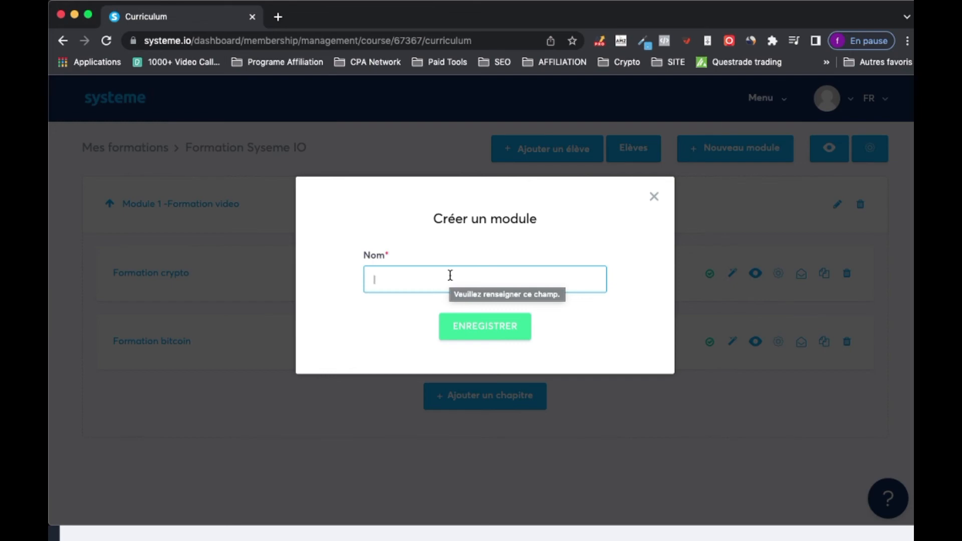
pyautogui.write('Comment faire du bitcoin')
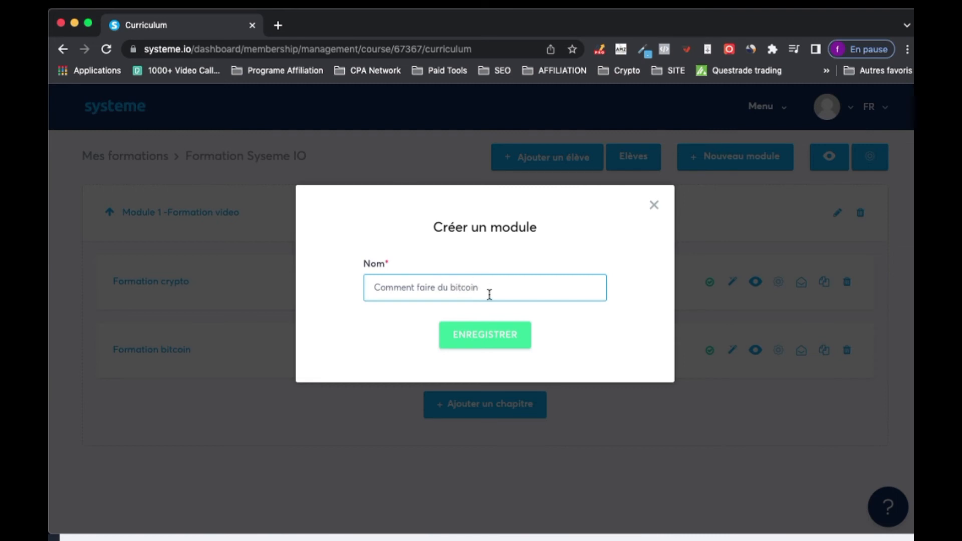
pyautogui.click(505, 340)
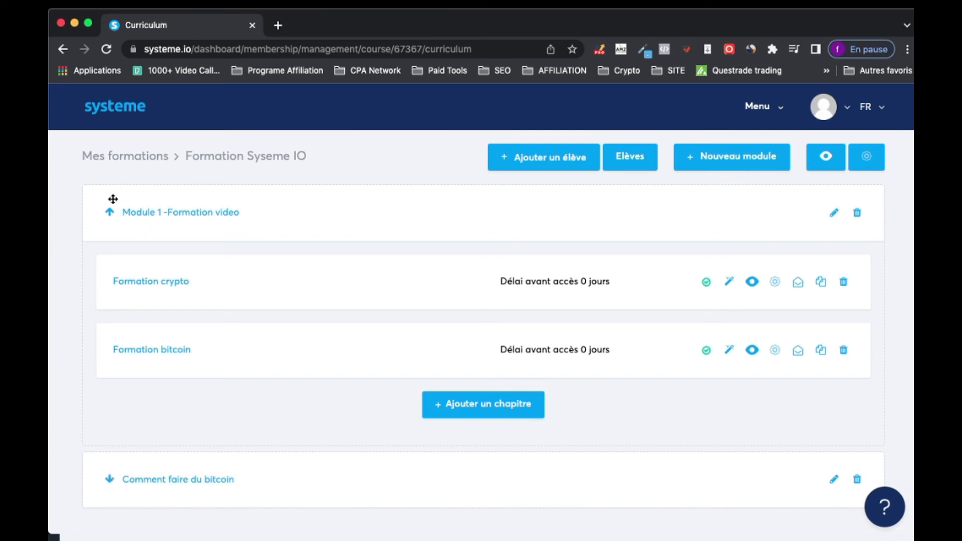
# Step: Duplicate the "Formation bitcoin" chapter and move the copy into the "Comment faire du bitcoin" module
pyautogui.click(108, 214)
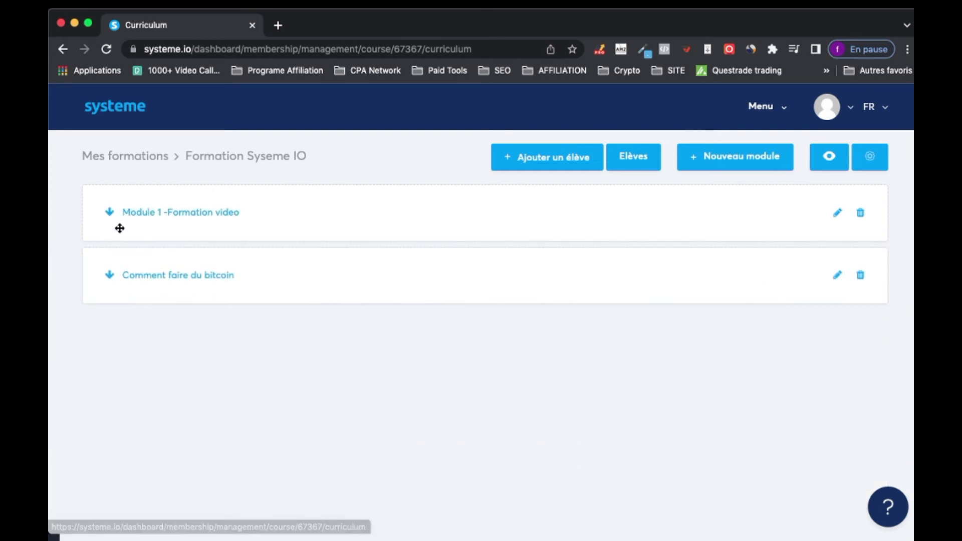
pyautogui.click(108, 213)
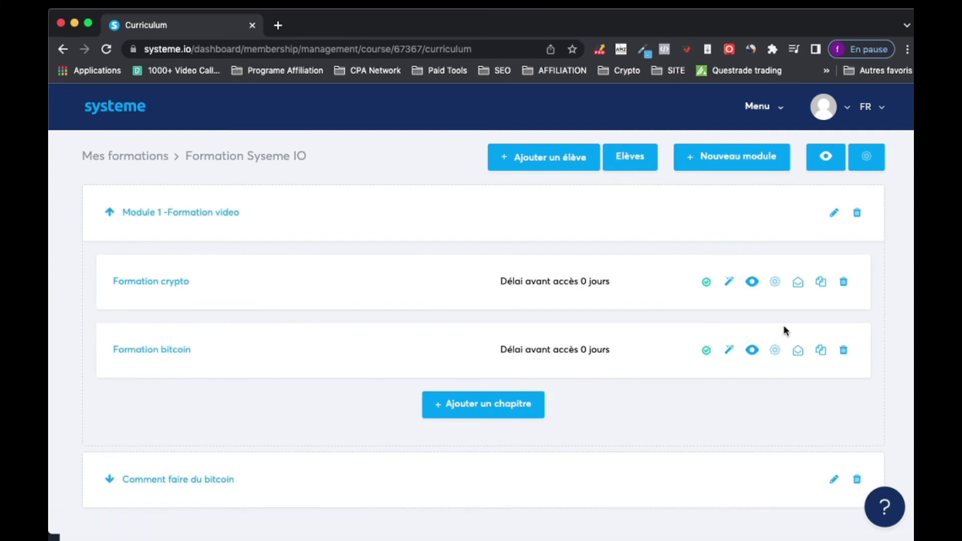
pyautogui.click(823, 351)
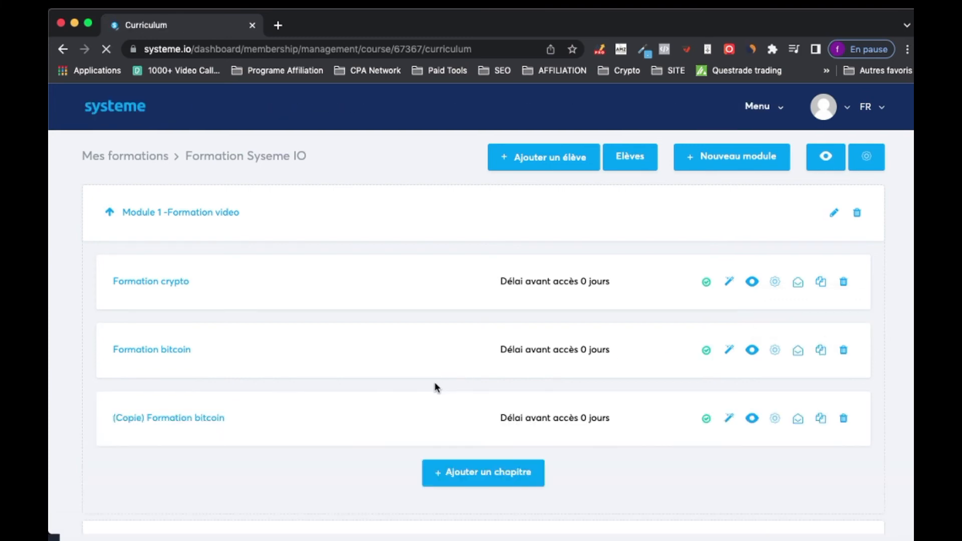
pyautogui.scroll(-2, 377, 314)
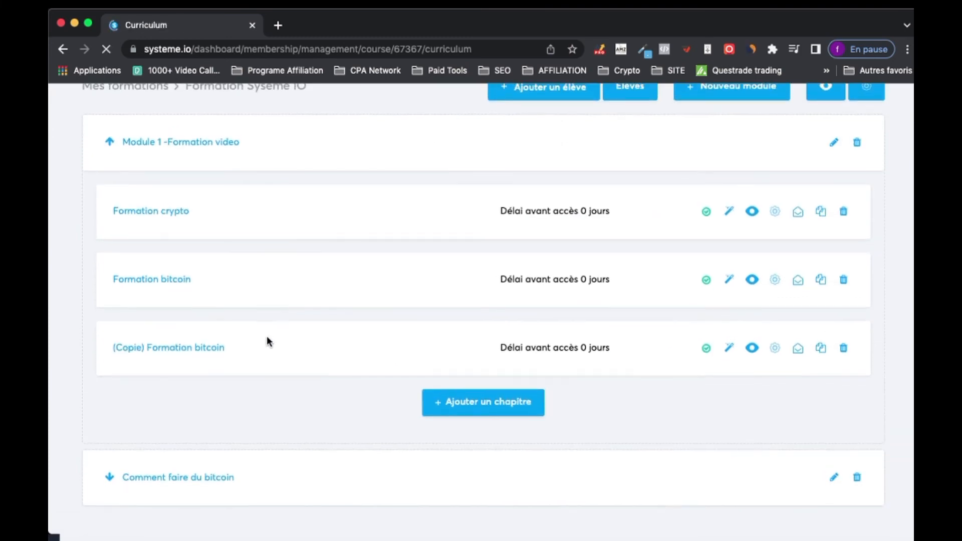
pyautogui.moveTo(241, 348); pyautogui.dragTo(127, 405)
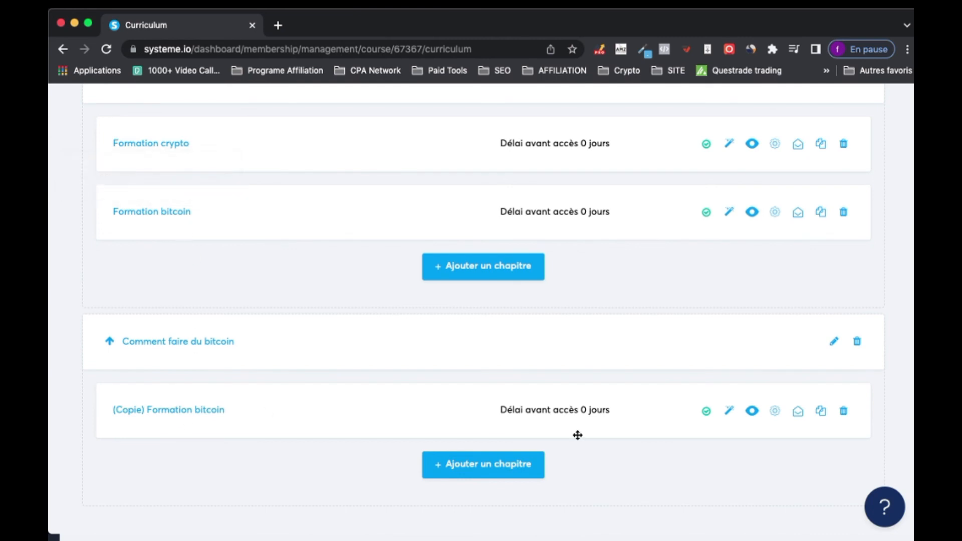
# Step: Rename the copied chapter in the "Comment faire du bitcoin" module as "ABC" and save it
pyautogui.click(775, 412)
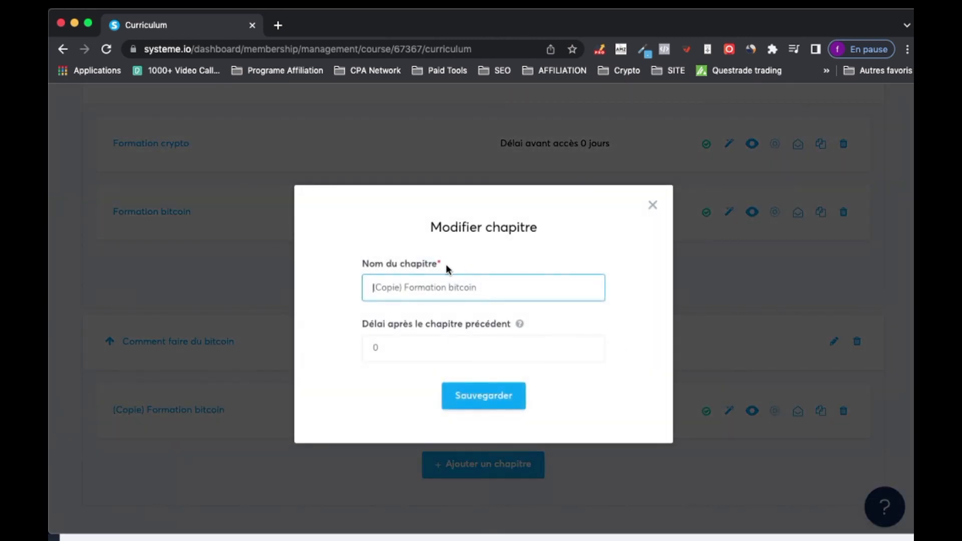
pyautogui.moveTo(402, 286); pyautogui.dragTo(334, 292)
pyautogui.press('BackSpace')
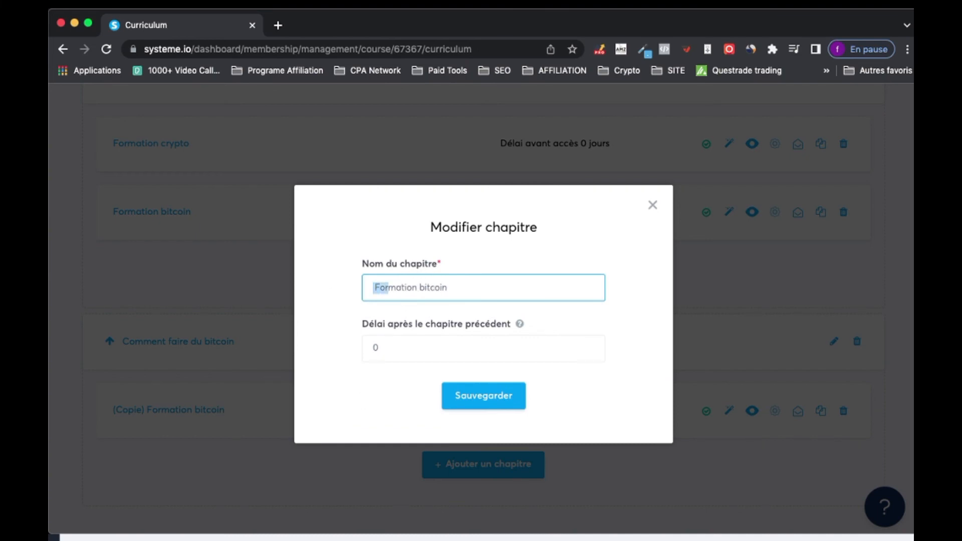
pyautogui.moveTo(396, 287); pyautogui.dragTo(448, 288)
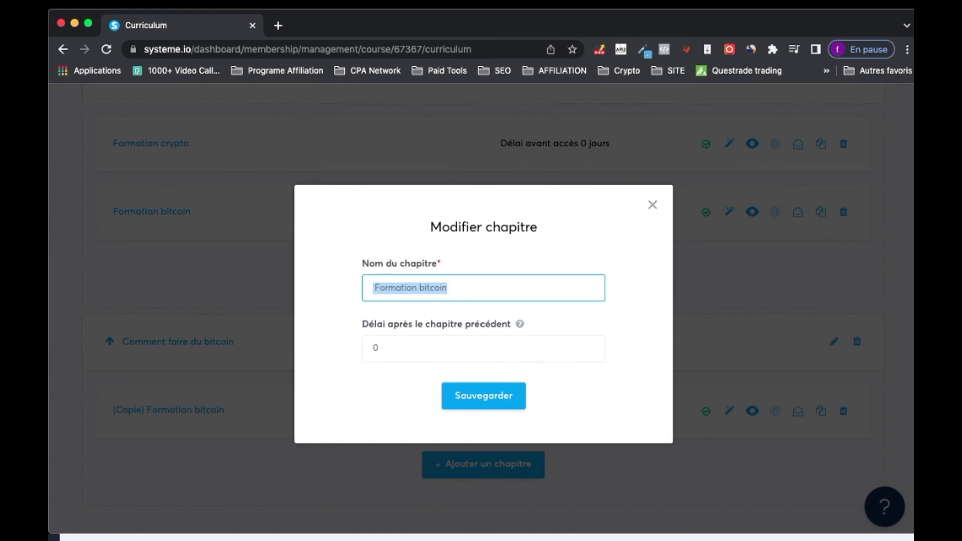
pyautogui.write('ABC')
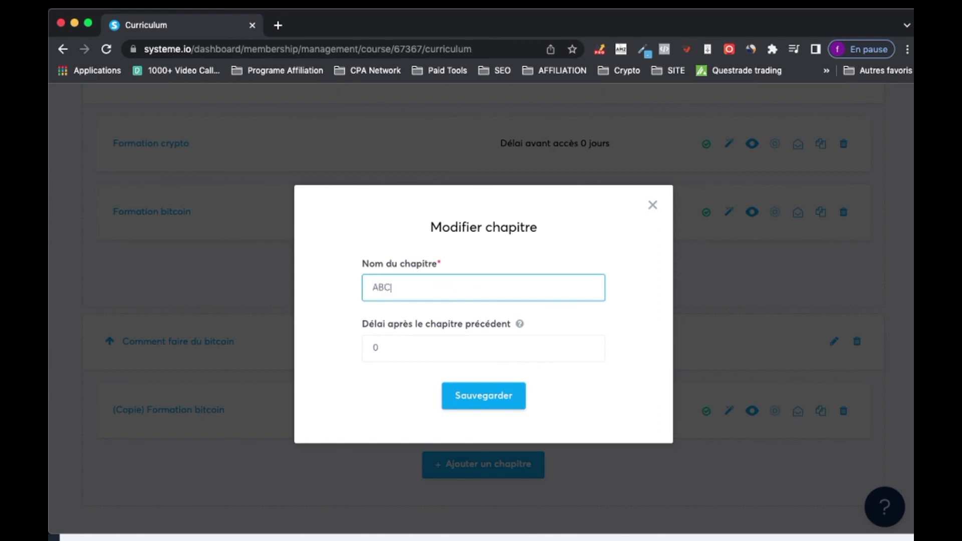
pyautogui.click(479, 392)
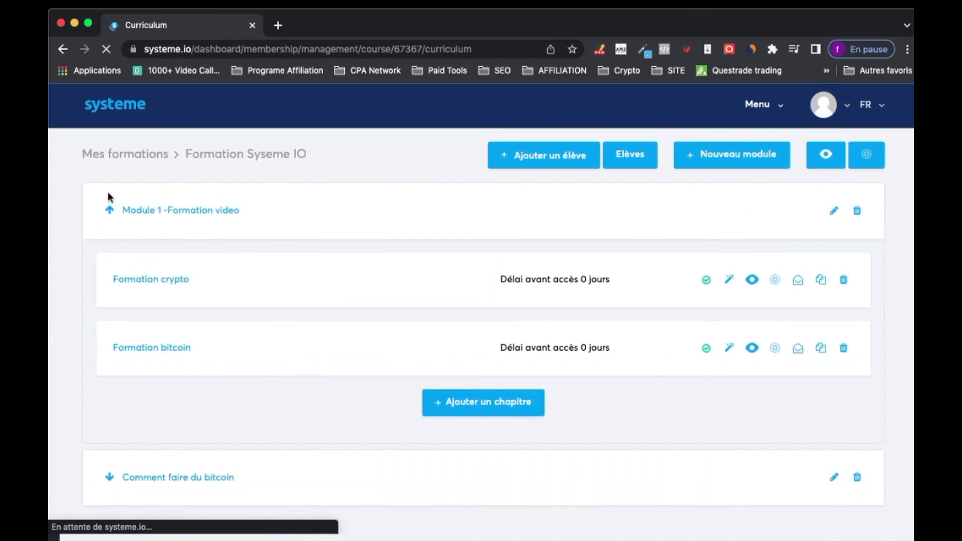
# Step: Rename the second module as "Module 2 -Comment faire du bitcoin" and show its chapters with Module 1 collapsed
pyautogui.click(108, 210)
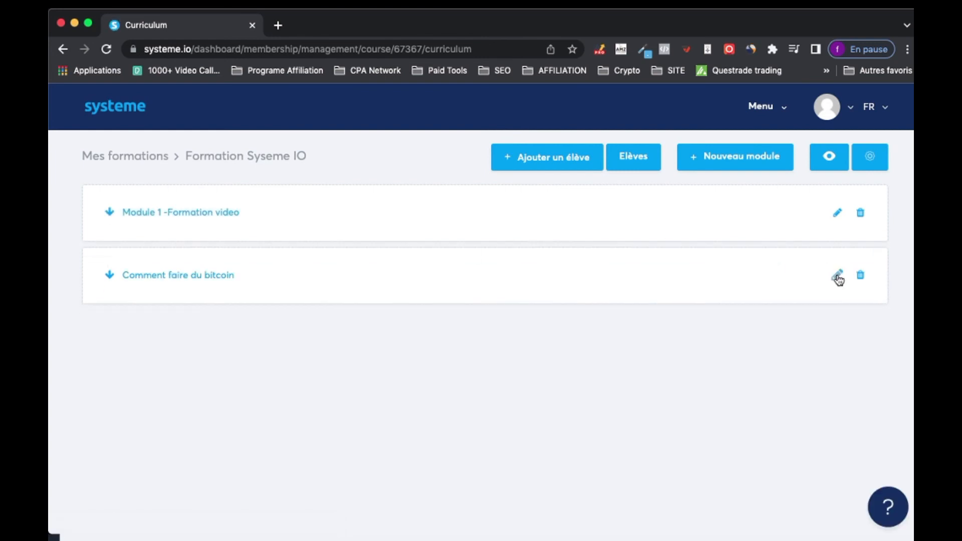
pyautogui.click(838, 276)
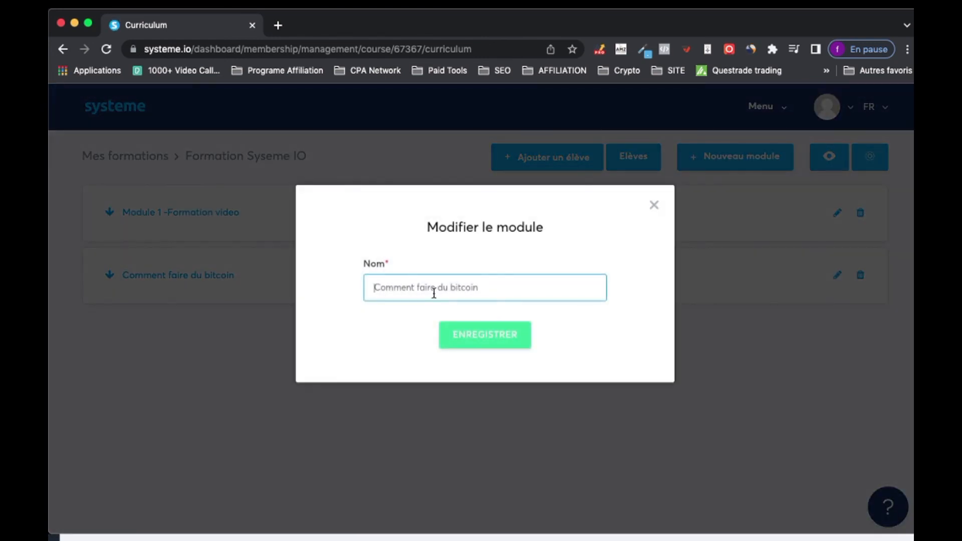
pyautogui.write('Modu')
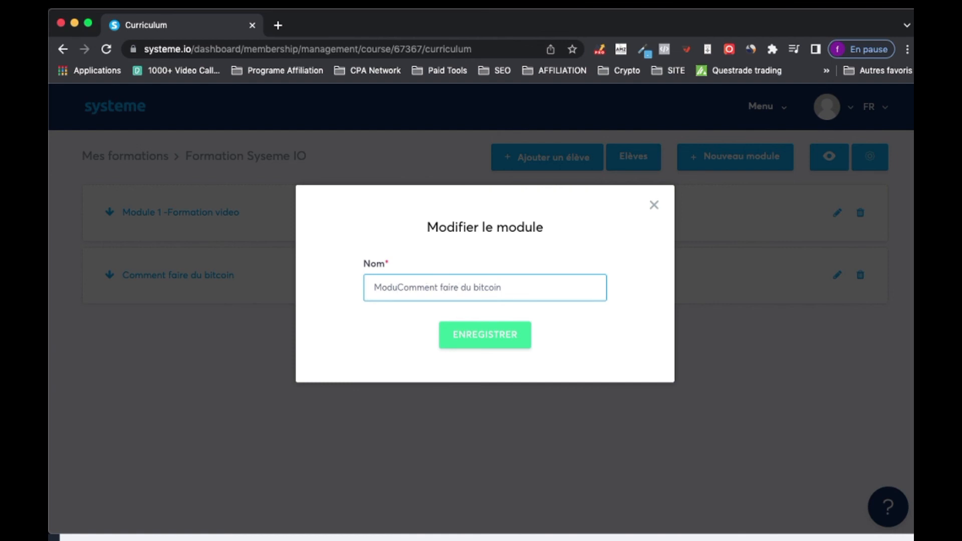
pyautogui.write('le 2 -')
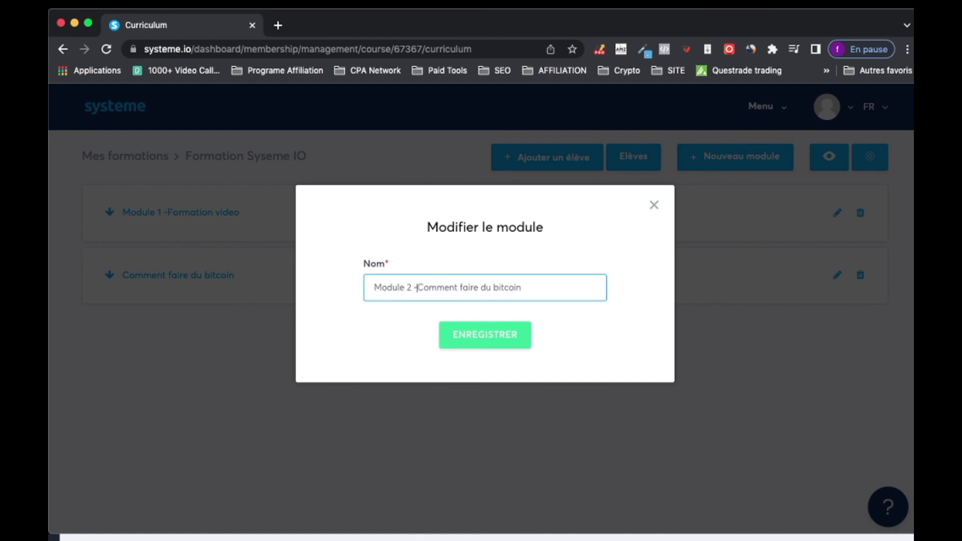
pyautogui.click(491, 334)
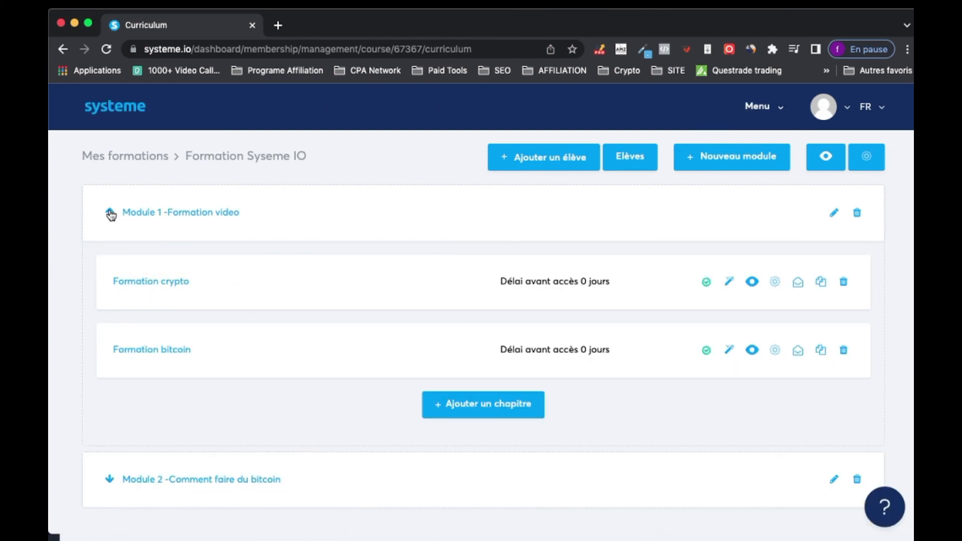
pyautogui.click(111, 212)
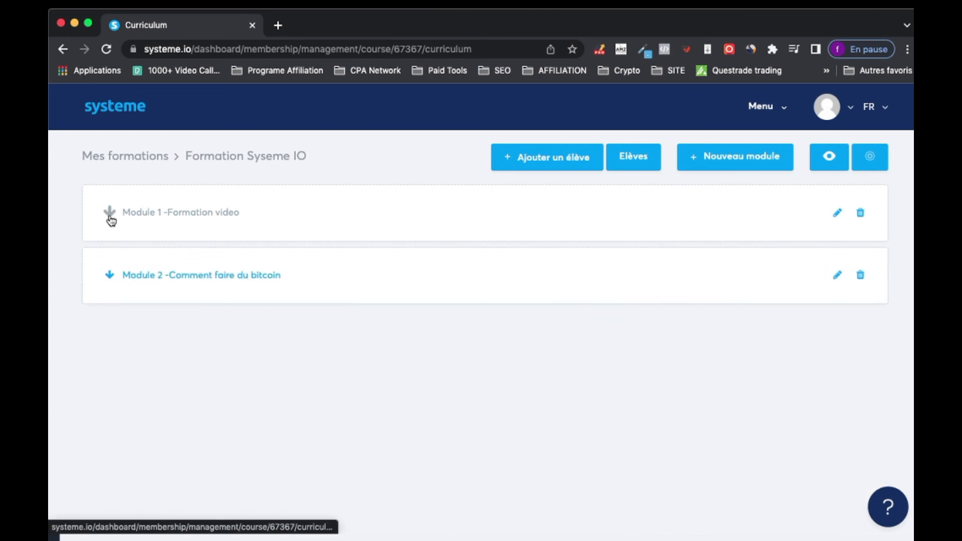
pyautogui.click(108, 275)
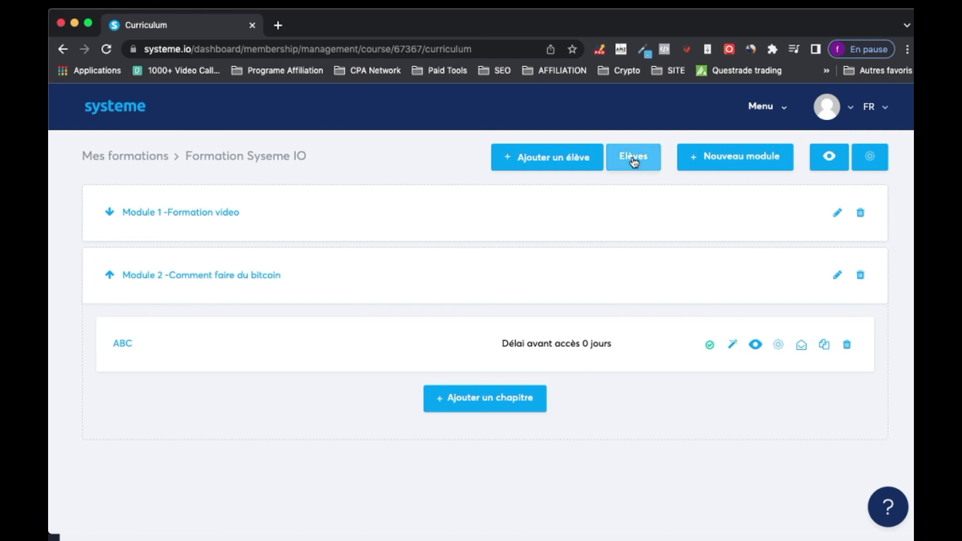
# Step: Examine the form for adding a student and its access type options, leaving it without adding anyone
pyautogui.click(547, 164)
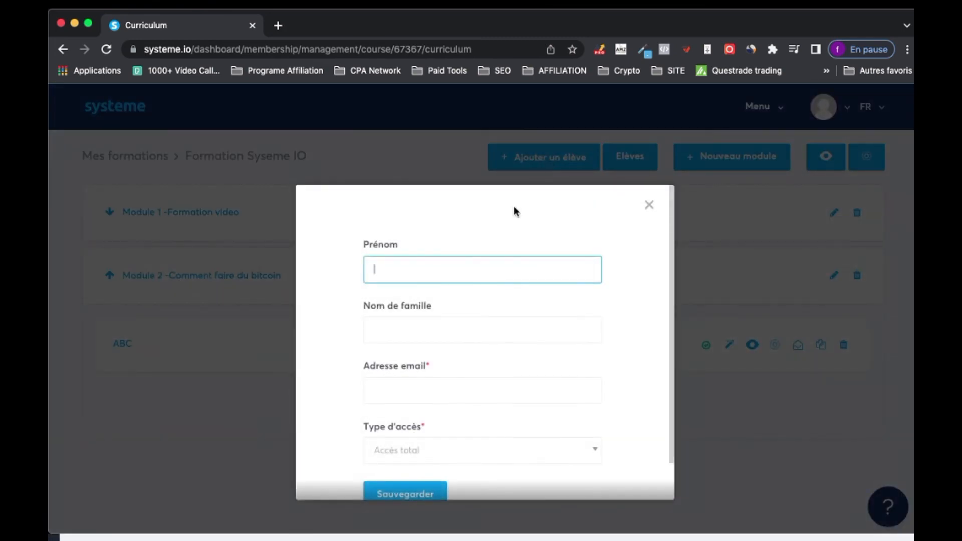
pyautogui.scroll(-2, 436, 330)
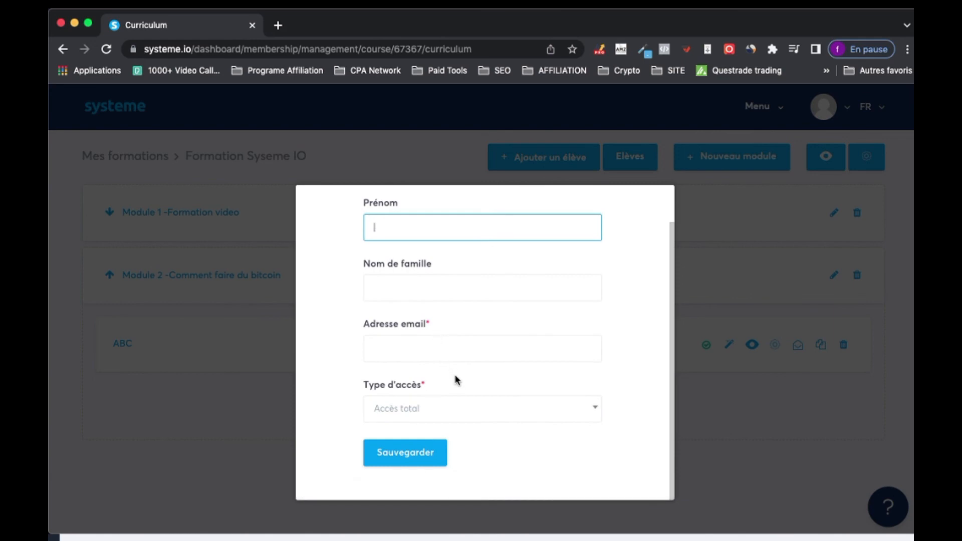
pyautogui.click(463, 410)
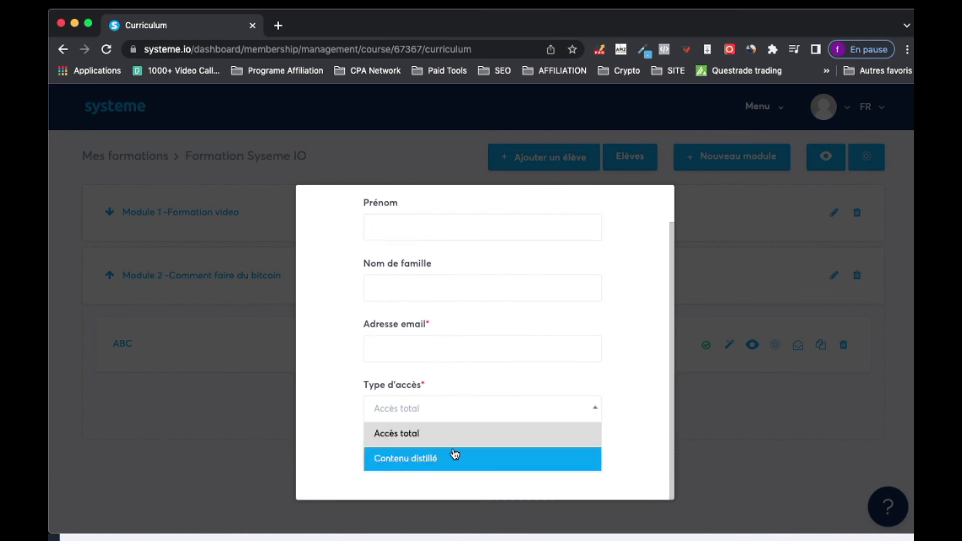
pyautogui.click(520, 381)
pyautogui.scroll(2, 519, 382)
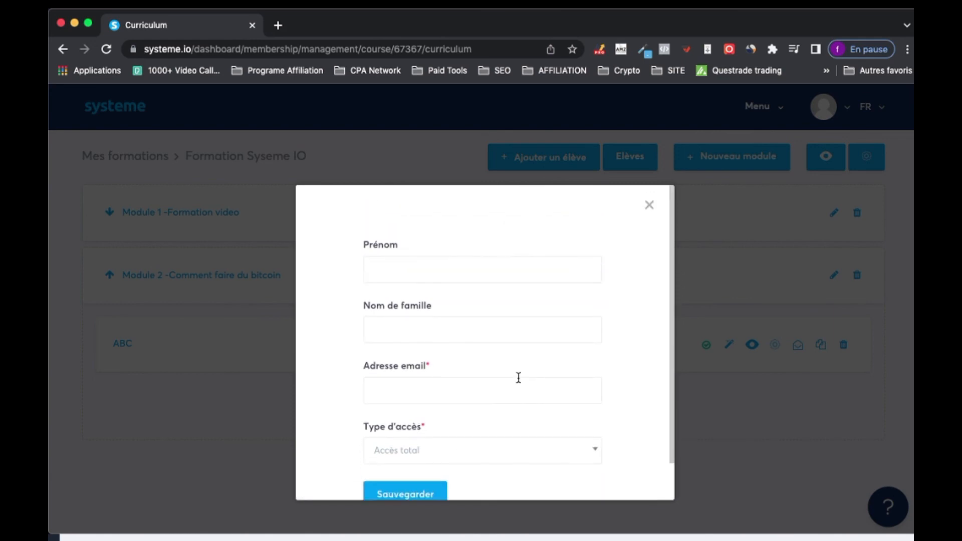
pyautogui.click(648, 206)
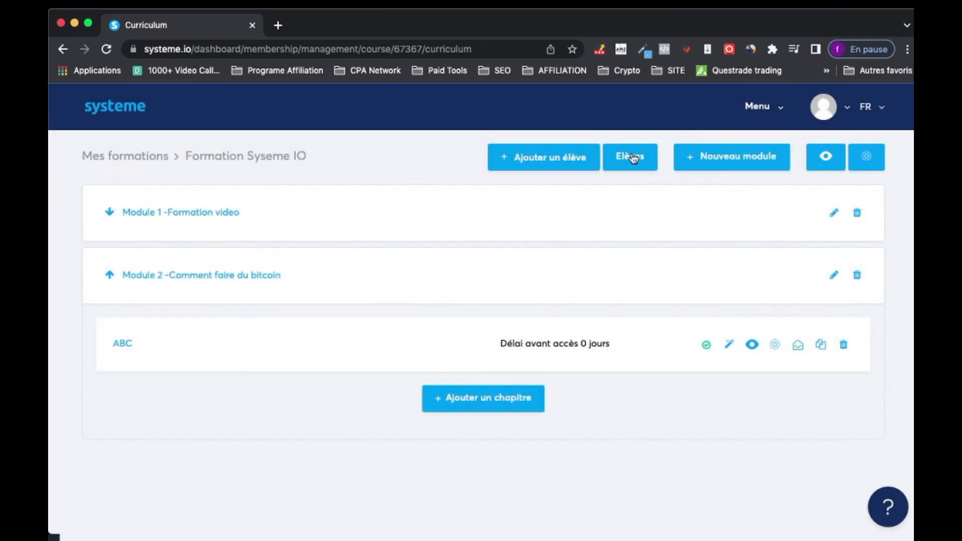
# Step: View the list of students enrolled in the "Formation Syseme IO" course
pyautogui.click(633, 157)
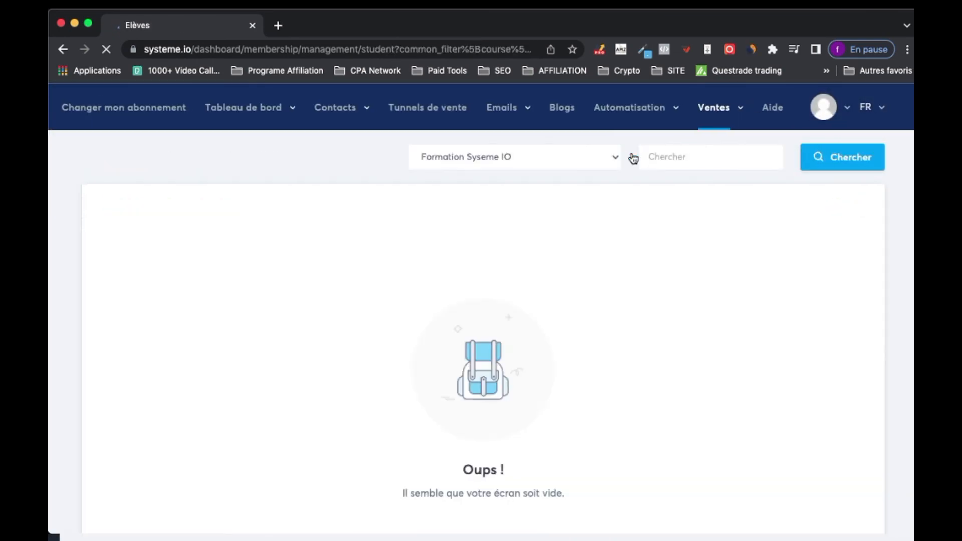
pyautogui.scroll(-2, 383, 329)
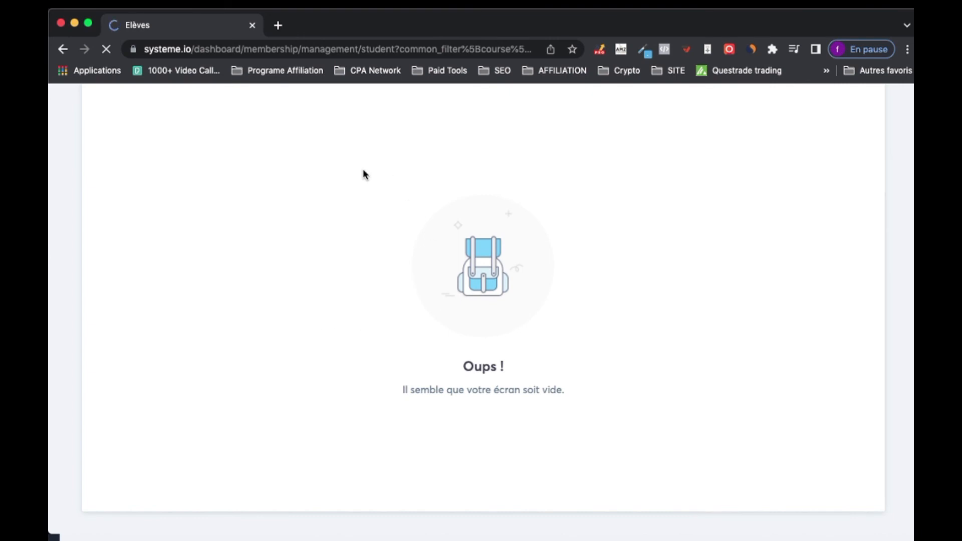
# Step: Examine the course filter choices for the student list without picking a different course
pyautogui.scroll(2, 363, 174)
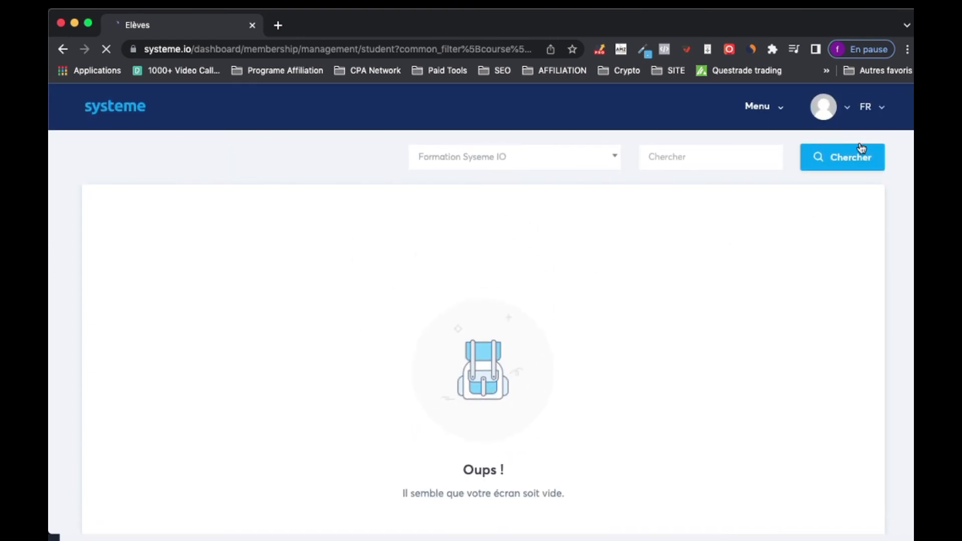
pyautogui.click(522, 149)
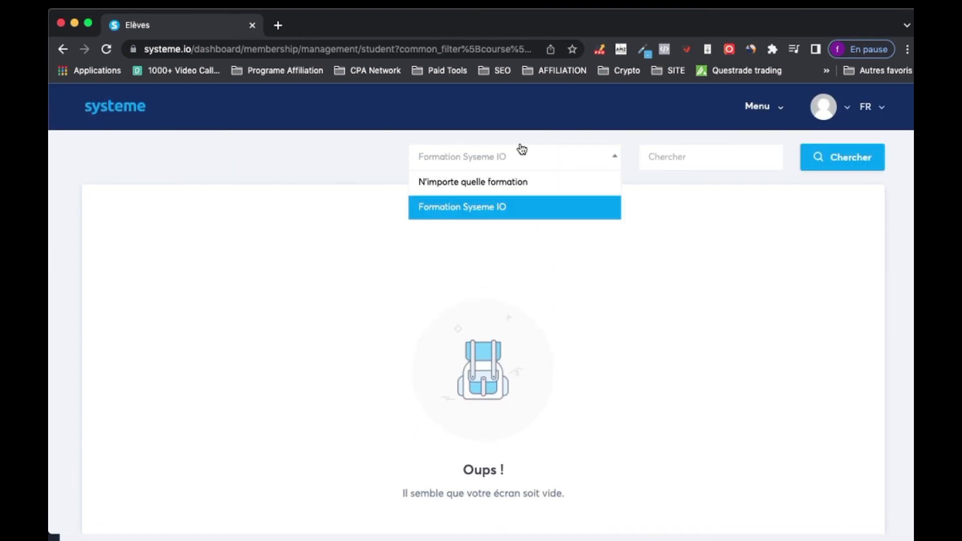
pyautogui.click(293, 141)
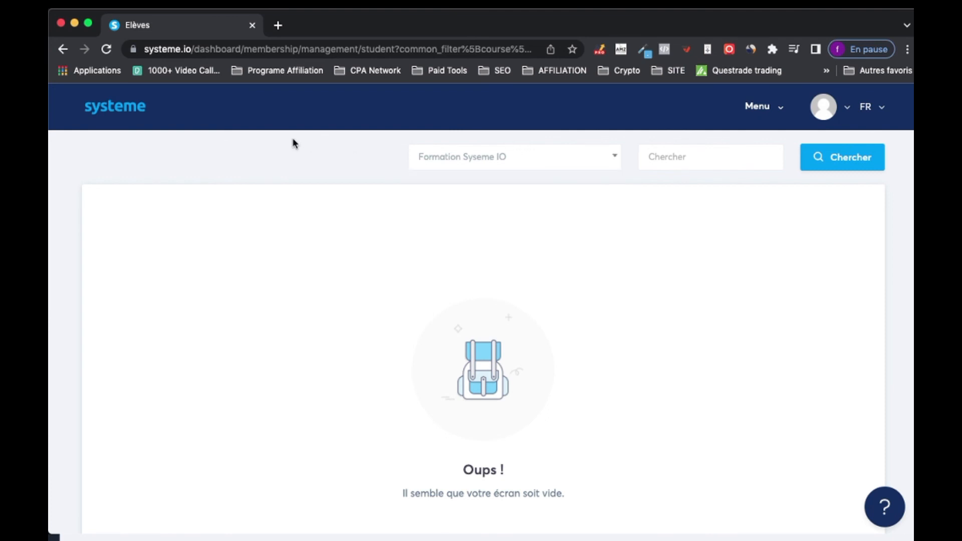
# Step: Examine the pages grouped under Ventes in the site navigation without opening any of them
pyautogui.click(763, 109)
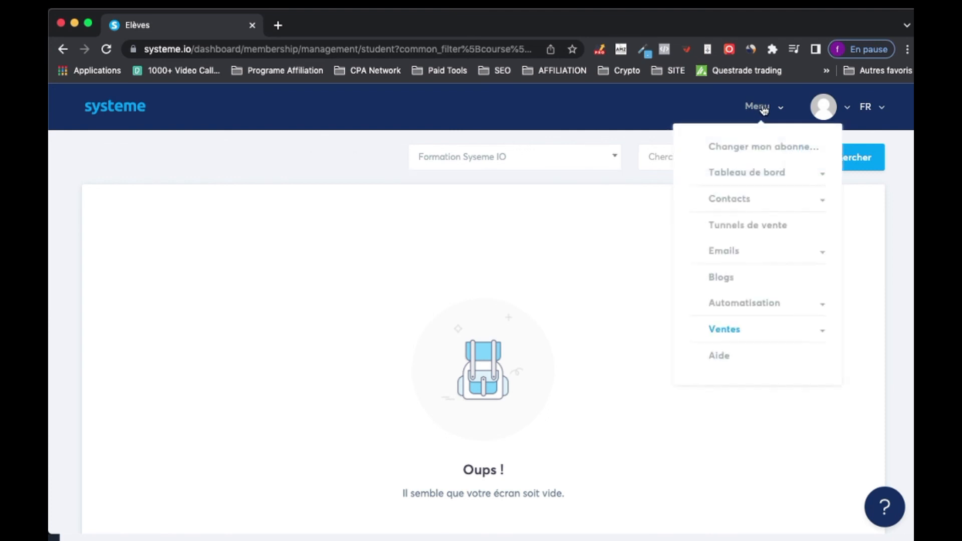
pyautogui.click(739, 330)
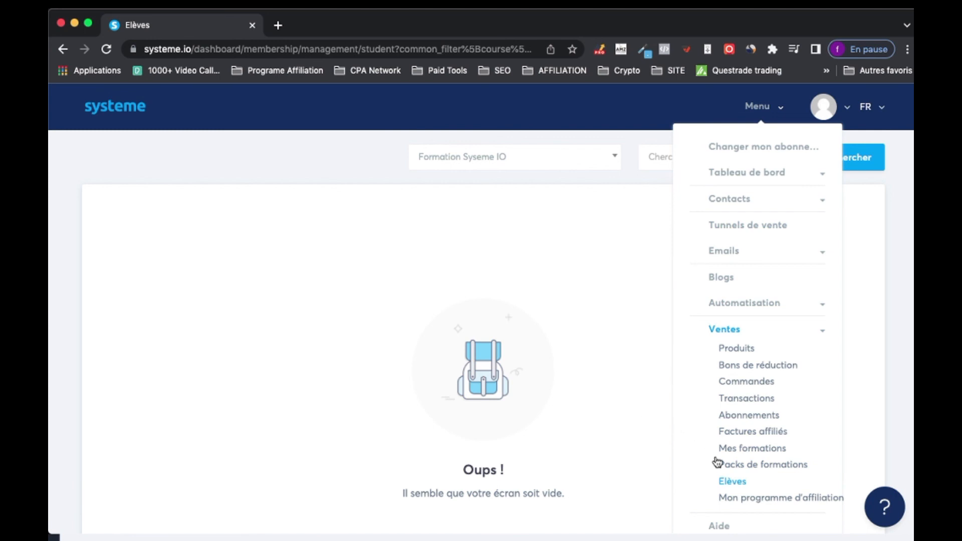
pyautogui.scroll(-3, 717, 462)
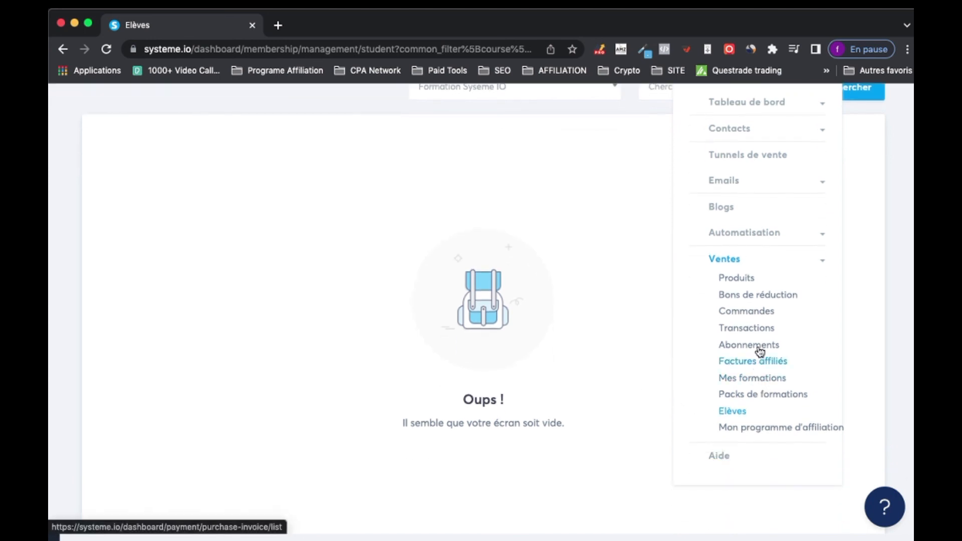
pyautogui.scroll(3, 764, 326)
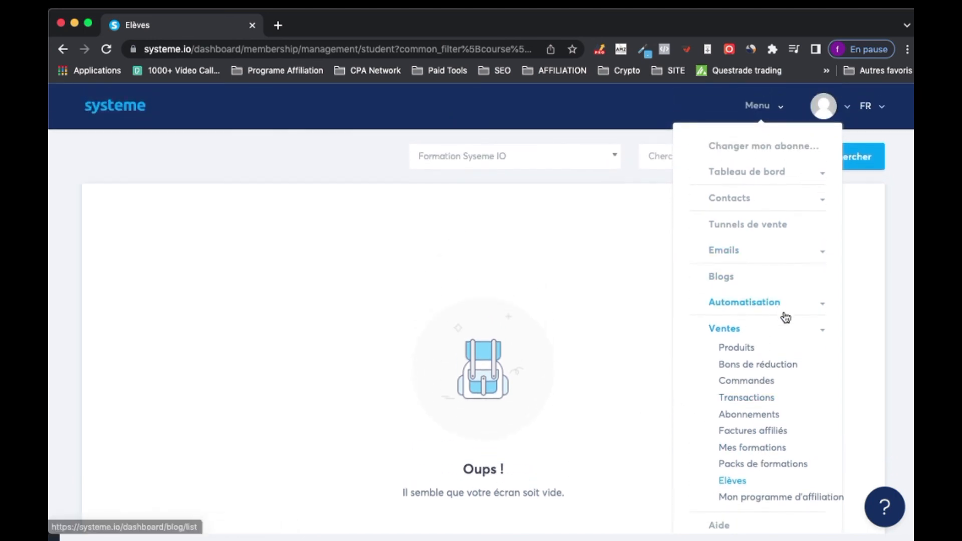
pyautogui.click(570, 338)
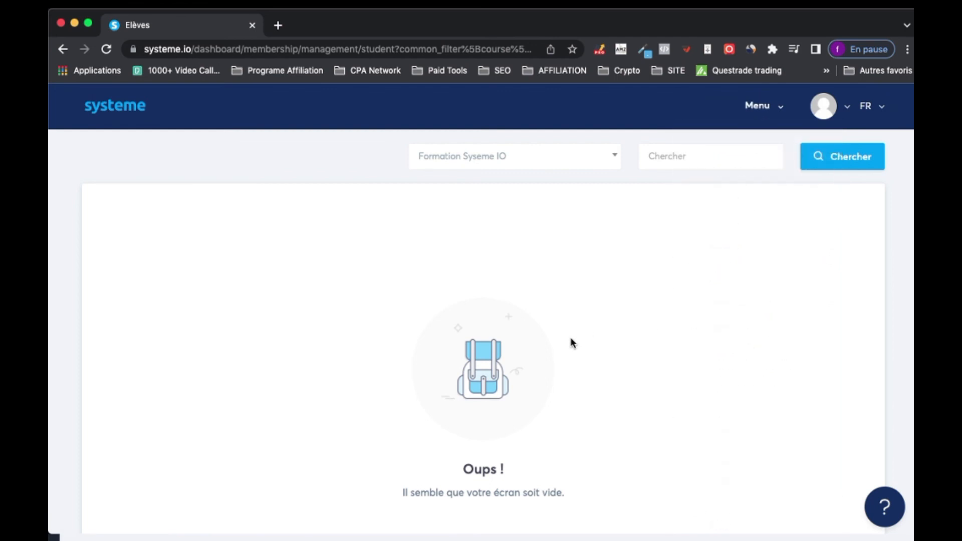